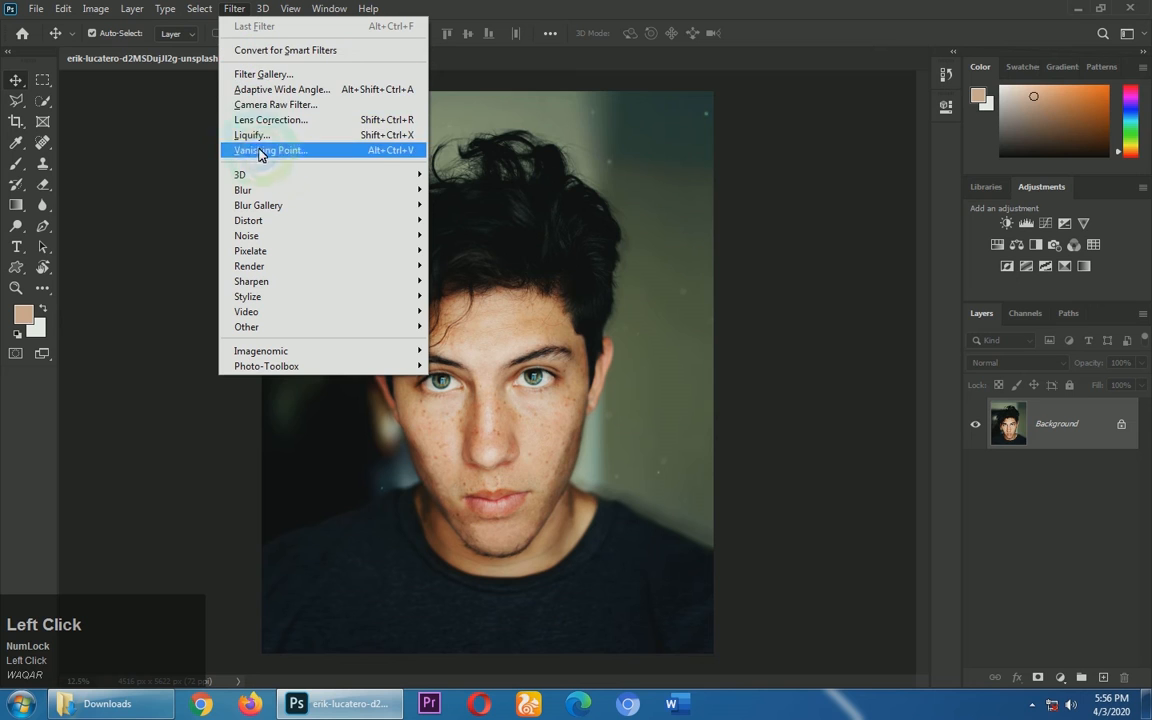
Step: Apply a Camera Raw filter with Contrast -100, Highlights +7, Shadows -68, Blacks +28 and Temperature -6
left_click(285, 106)
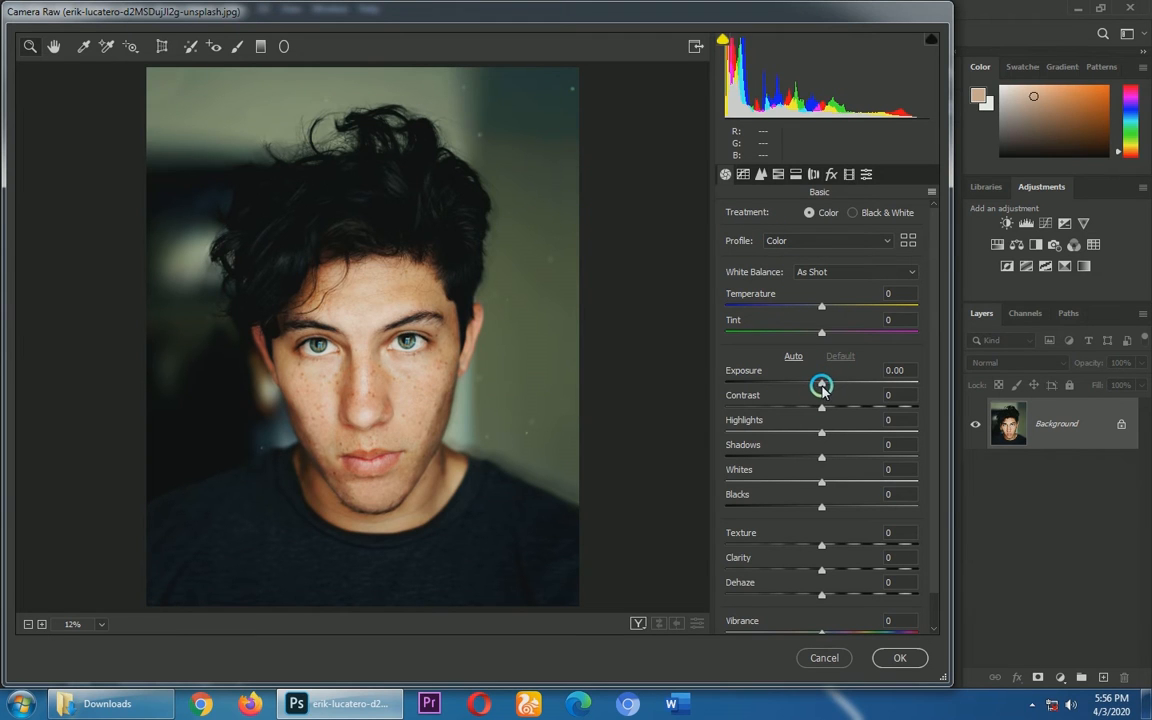
left_click_drag(821, 387, 642, 406)
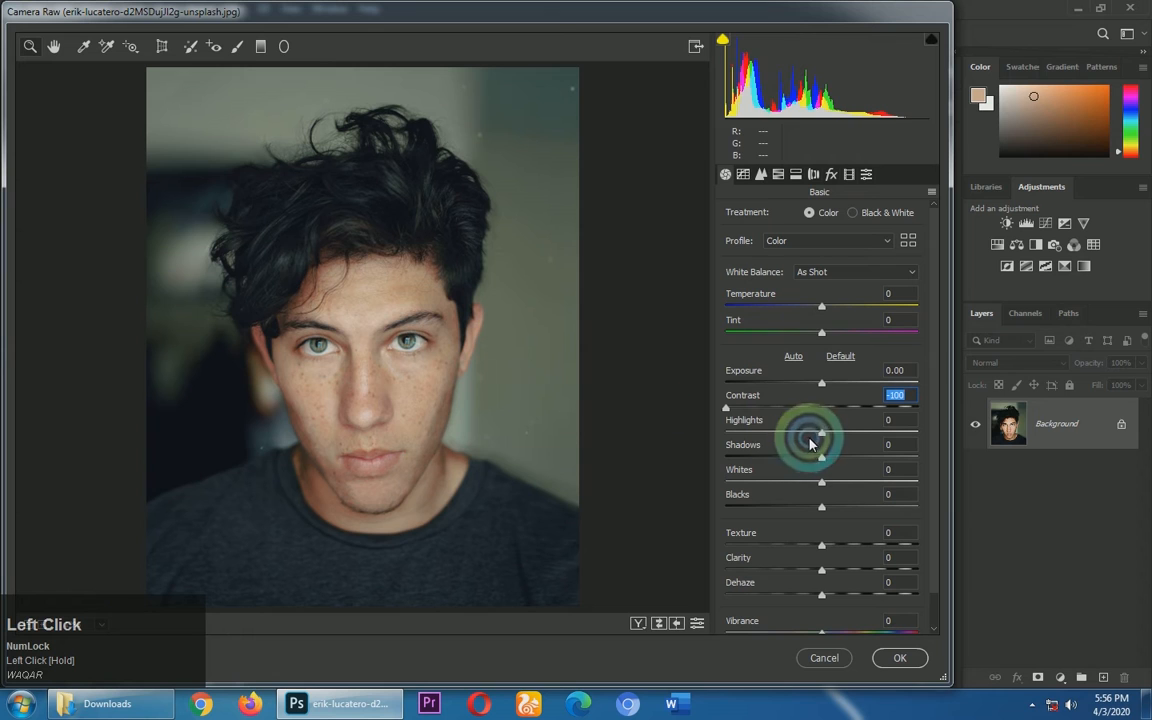
left_click_drag(821, 435, 758, 460)
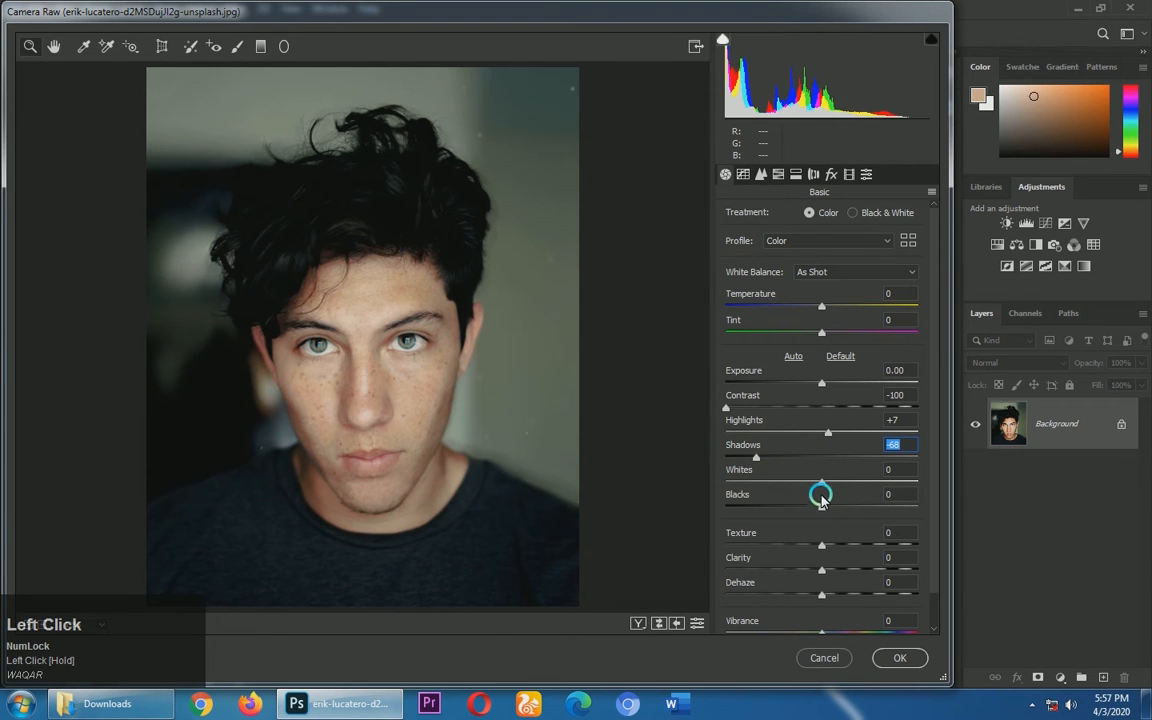
left_click_drag(822, 487, 850, 512)
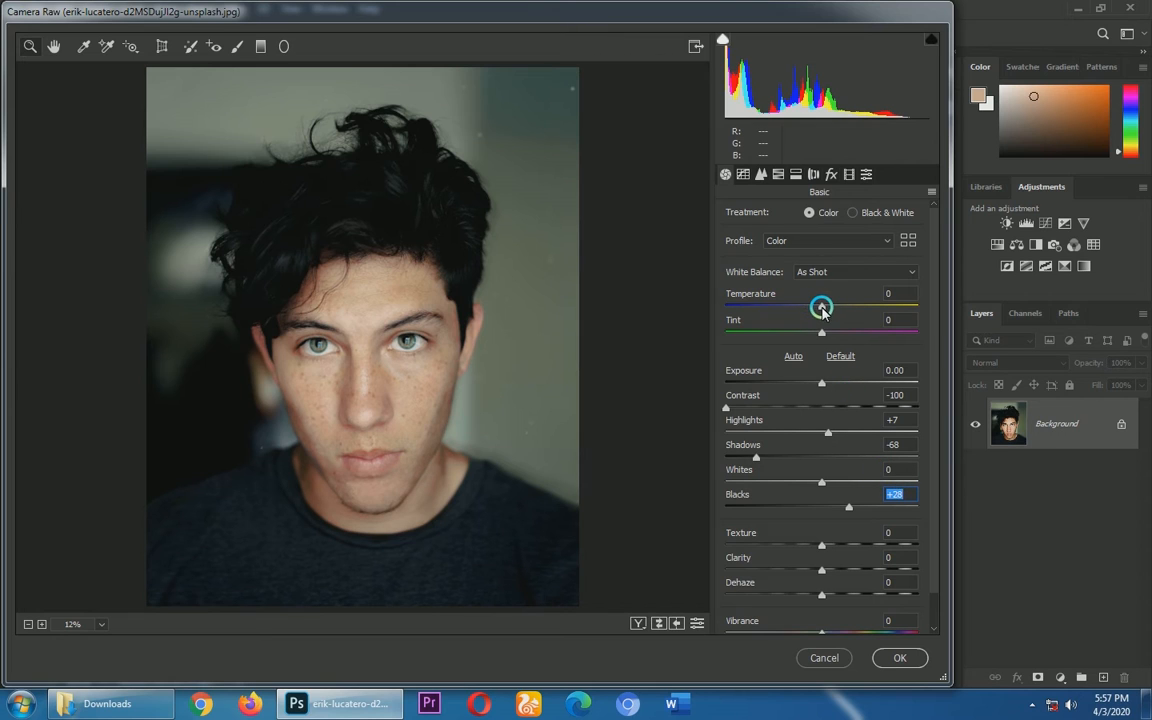
left_click_drag(822, 308, 816, 311)
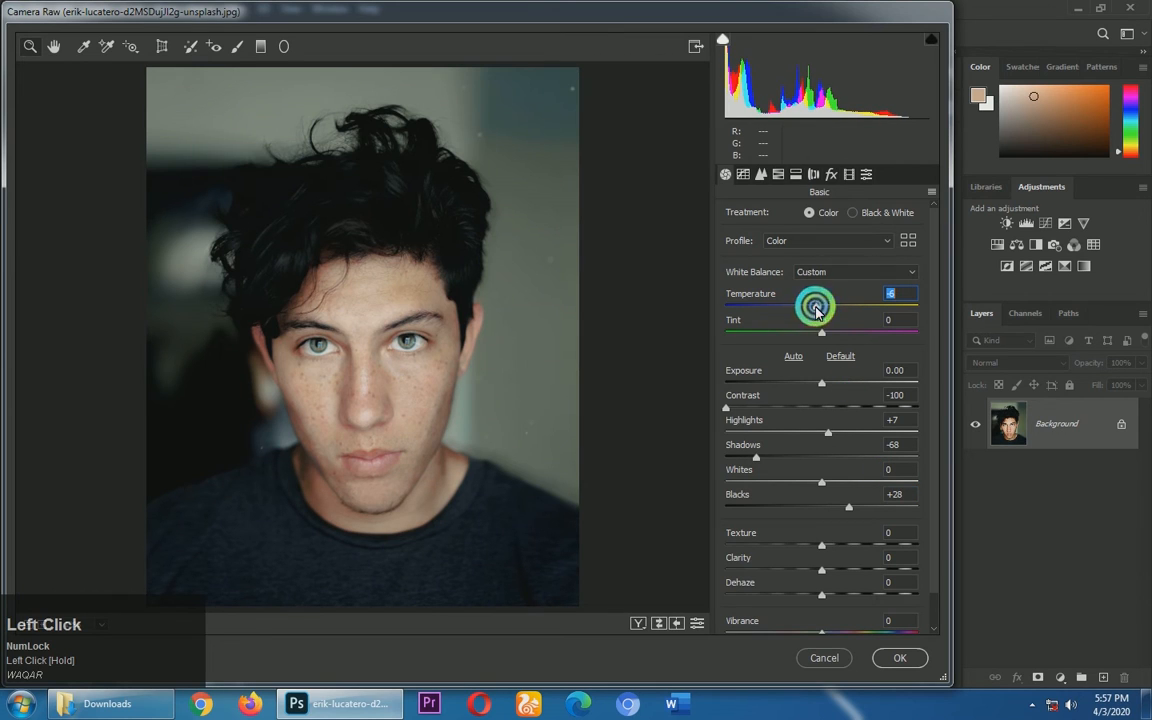
left_click(898, 658)
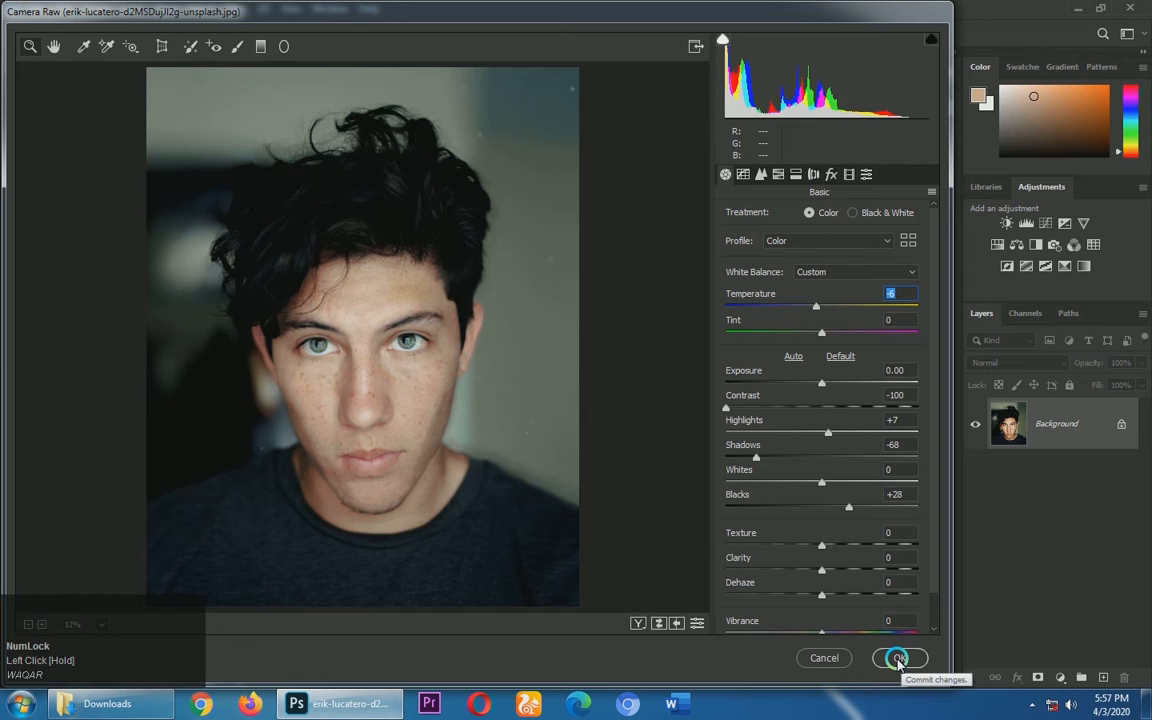
left_click(898, 658)
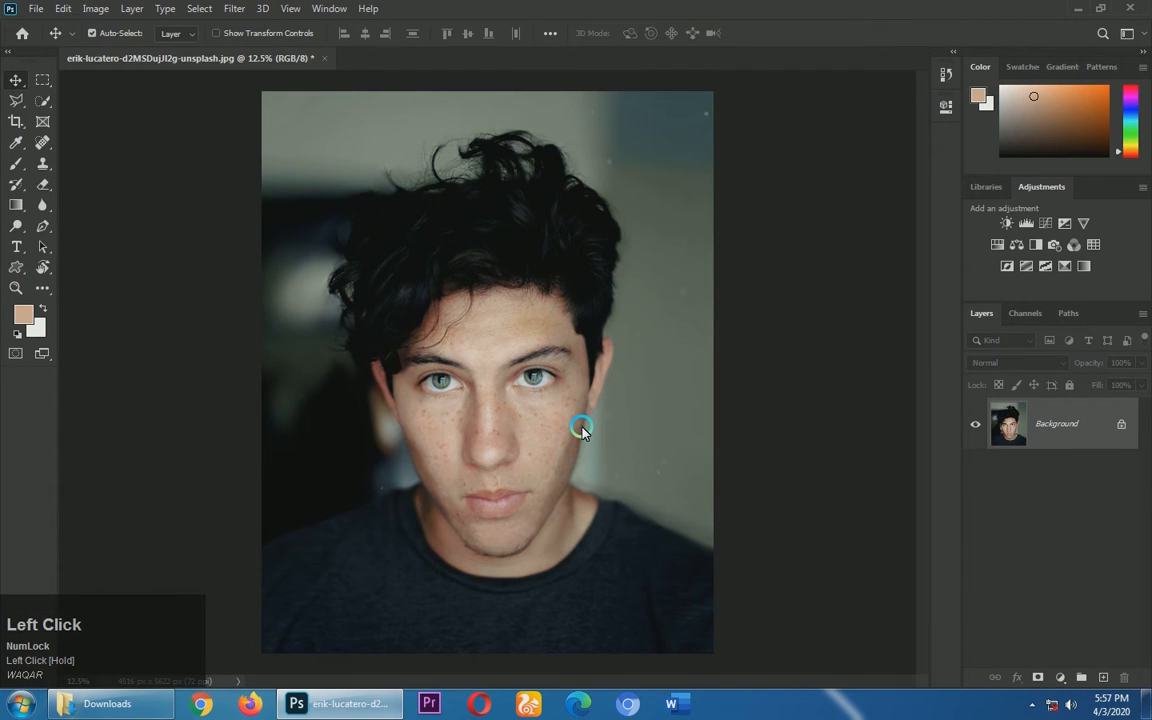
Step: Start retouching the face with the Spot Healing Brush, healing a first freckle on the nose
key("ctrl+plus")
key("space")
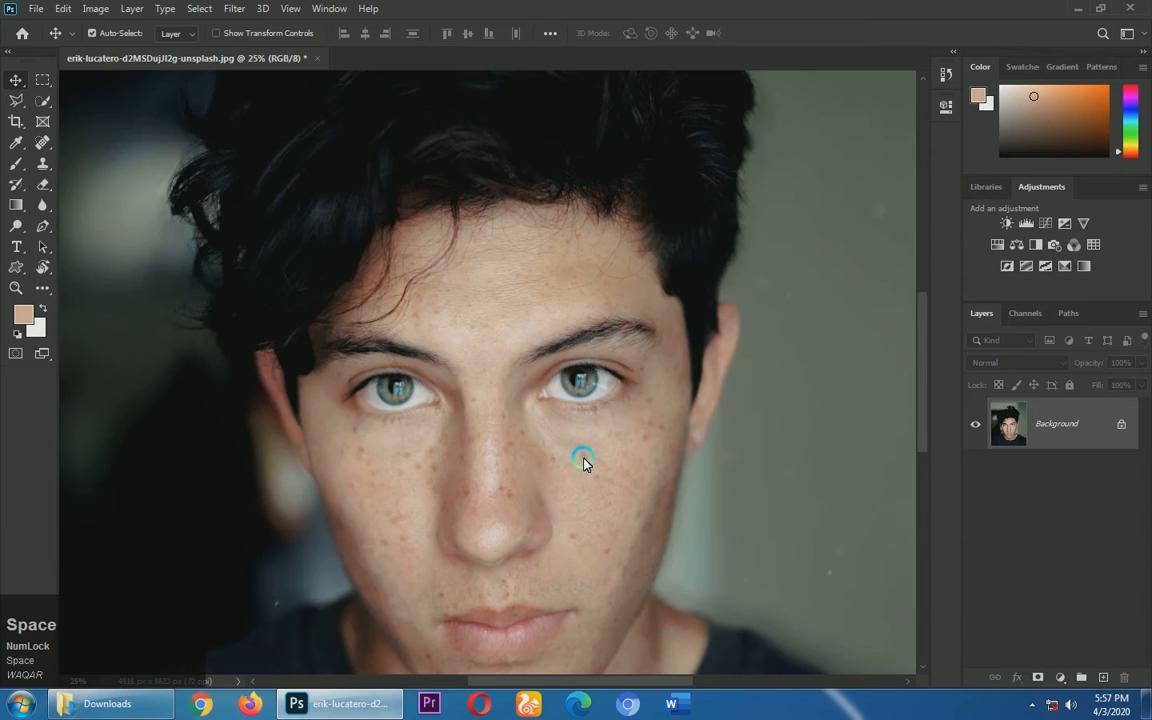
left_click_drag(582, 457, 533, 412)
key("space")
key("ctrl+plus")
left_click(542, 400)
left_click(339, 362)
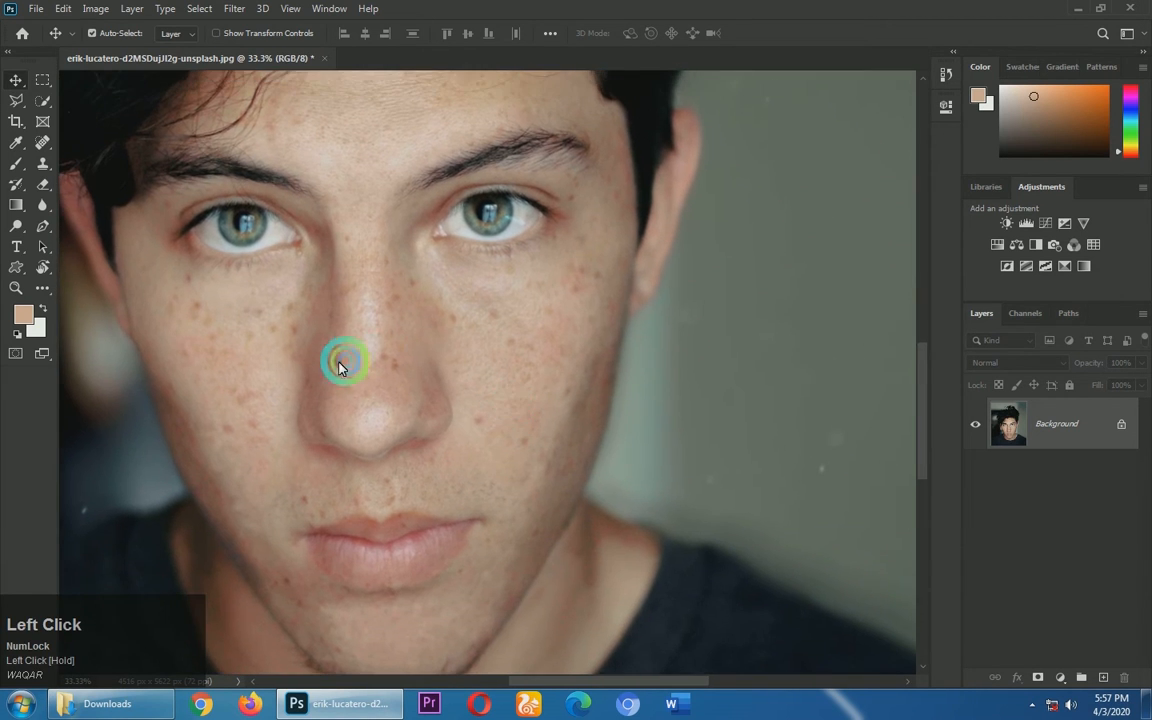
left_click(44, 142)
left_click(355, 331)
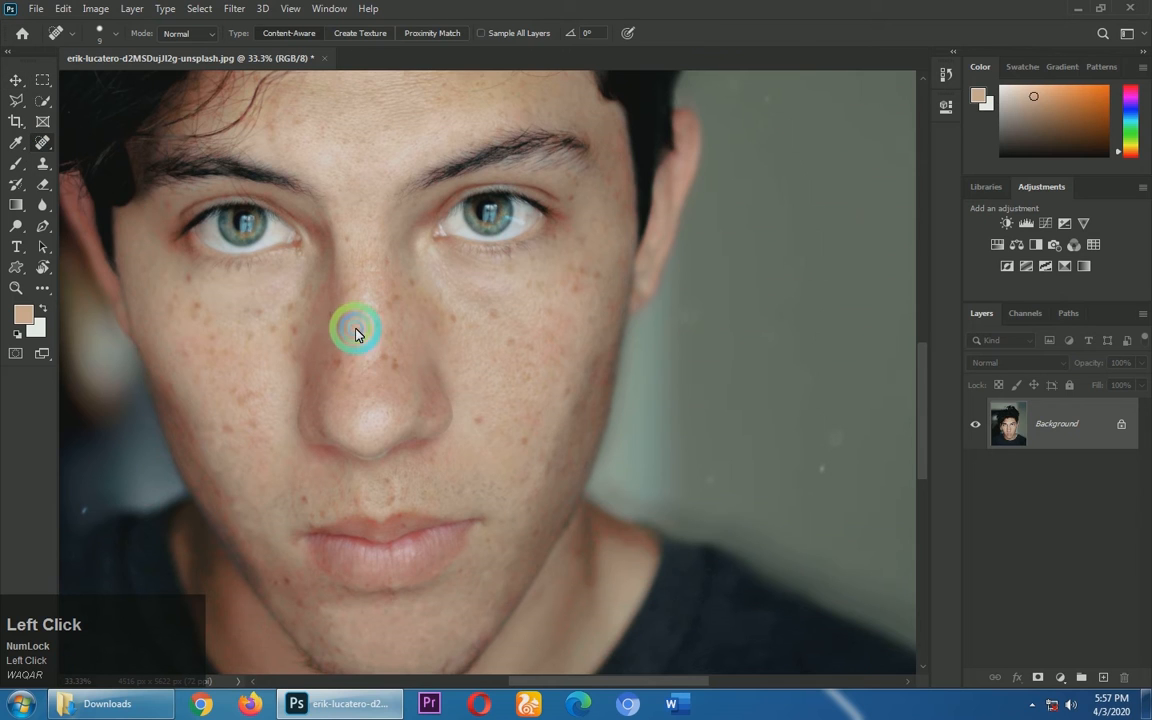
Step: Enlarge the healing brush to size 80 and remove freckles along the bridge and side of the nose
key("bracketright")
key("bracketright")
key("bracketright")
key("bracketright")
key("bracketright")
key("bracketright")
key("bracketright")
key("bracketright")
left_click(395, 367)
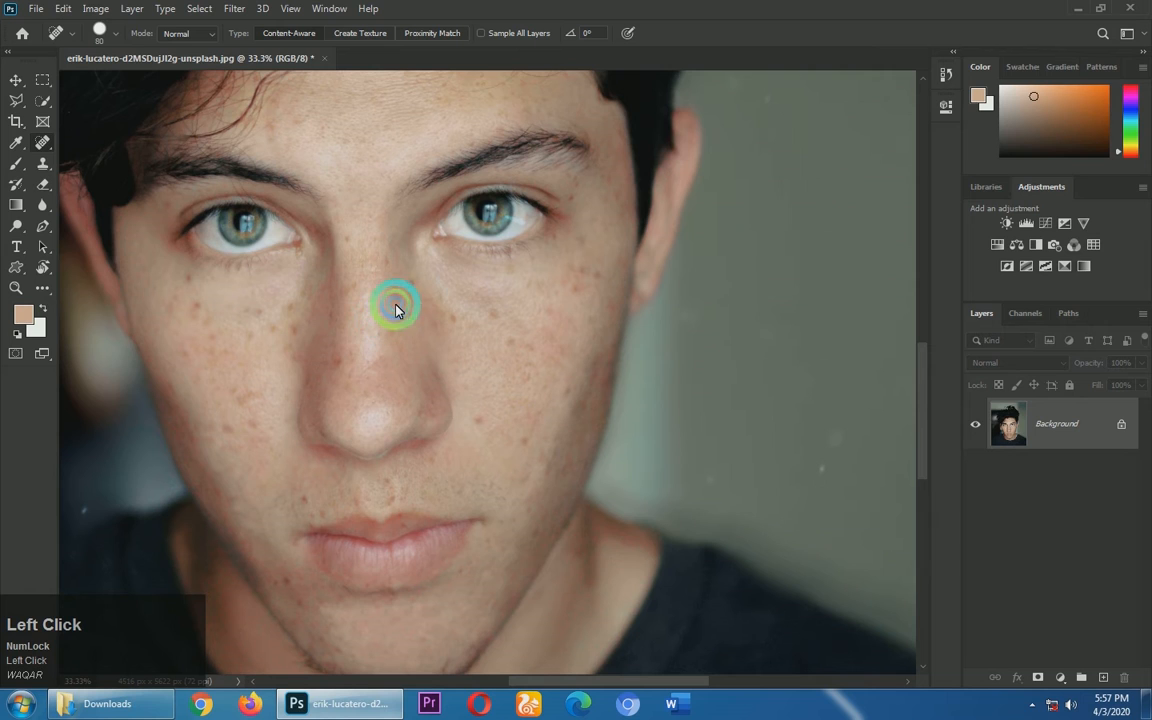
left_click_drag(396, 305, 413, 303)
left_click(390, 331)
Step: Heal the freckles and blemishes on the cheek on the image's right side
key("space")
left_click_drag(451, 322, 383, 330)
left_click_drag(383, 329, 404, 344)
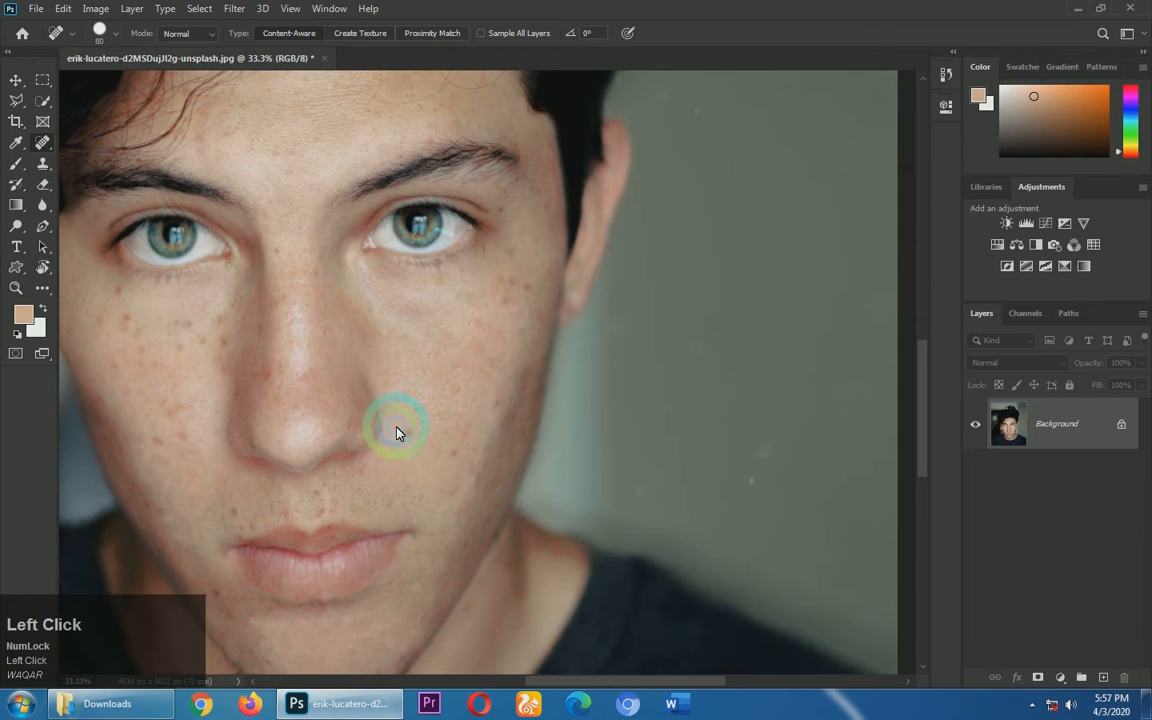
left_click(455, 386)
key("space")
left_click_drag(452, 458, 424, 458)
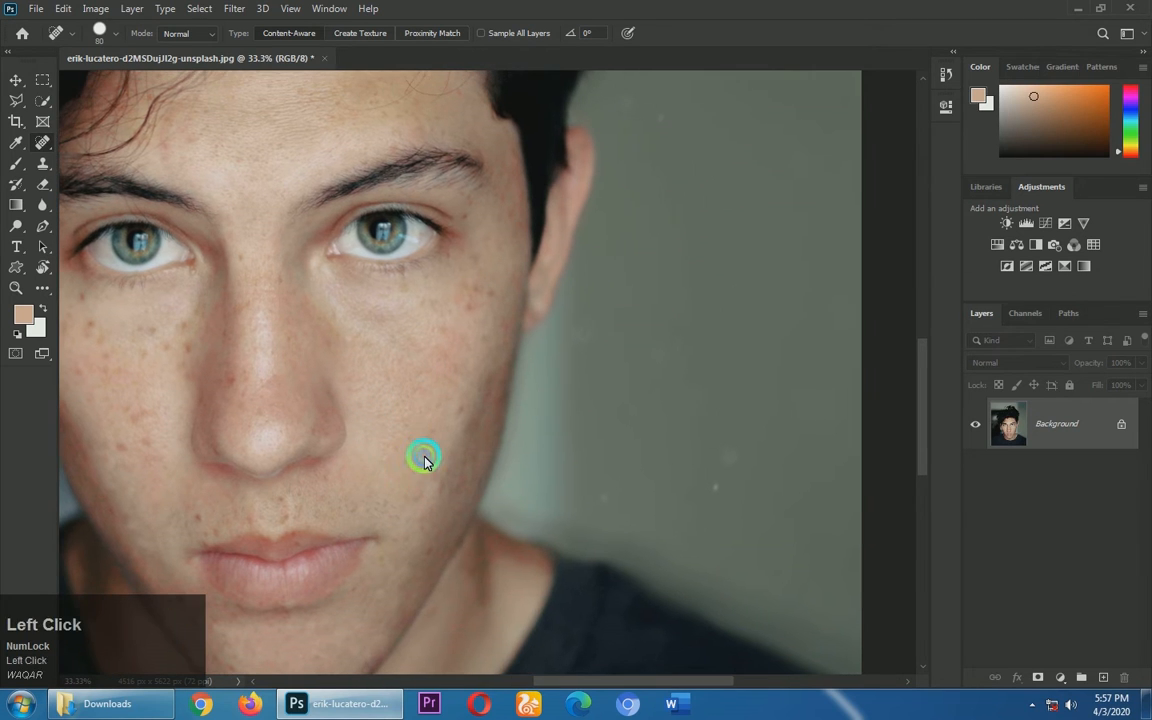
key("space")
mouse_move(461, 333)
left_mouse_down()
mouse_move(458, 442)
mouse_move(440, 439)
mouse_move(432, 409)
mouse_move(470, 398)
mouse_move(473, 416)
left_mouse_up()
left_click(430, 416)
Step: Heal the spots beside the outer corner of the right-hand eye, from the upper cheek to the temple
mouse_move(481, 365)
left_mouse_down()
mouse_move(481, 406)
mouse_move(485, 390)
left_mouse_up()
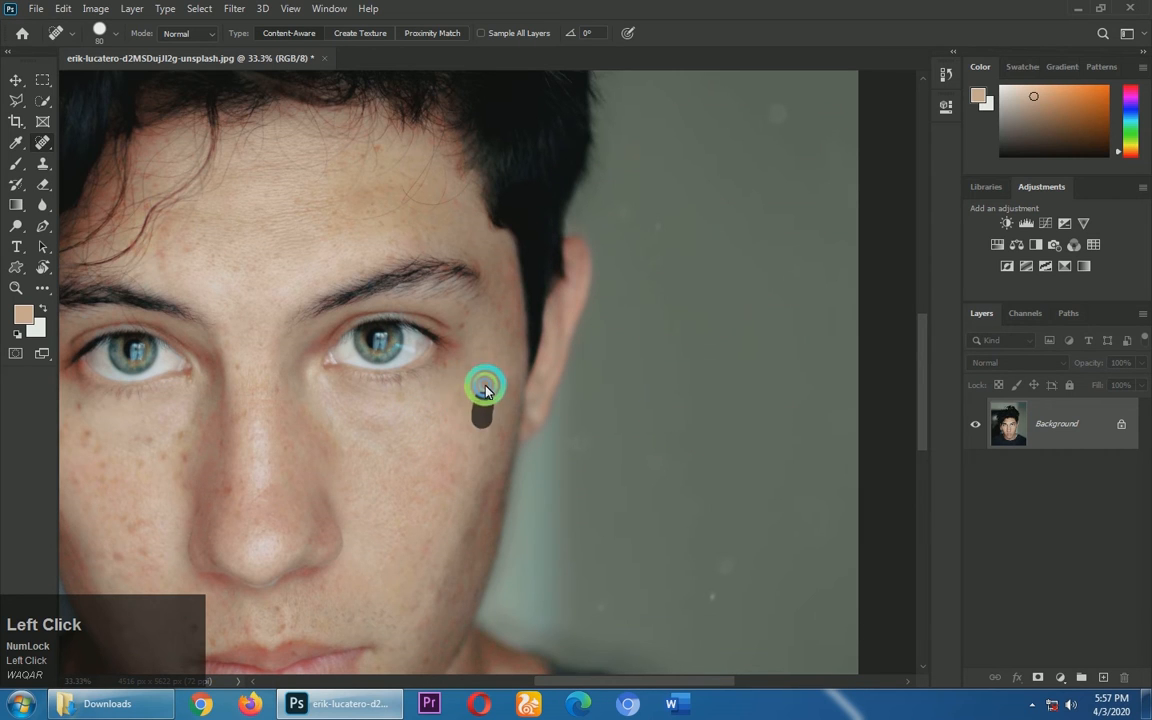
left_click(464, 321)
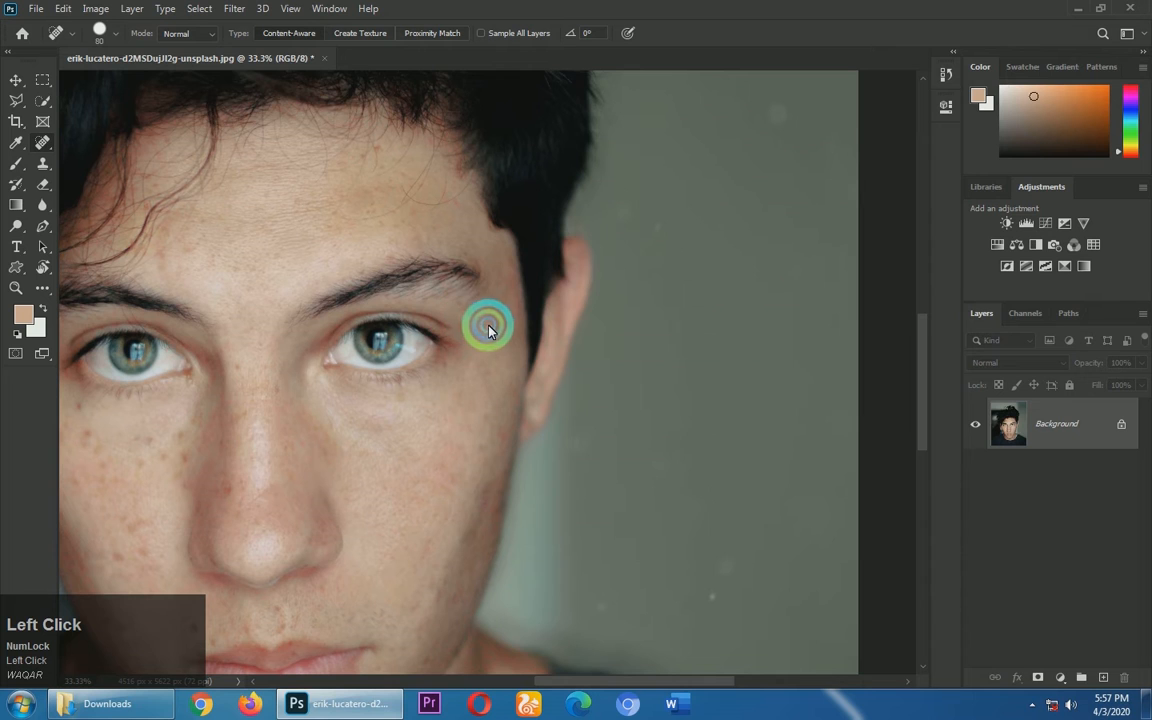
left_click(506, 329)
left_click_drag(493, 369, 492, 380)
key("space")
mouse_move(492, 380)
left_mouse_down()
mouse_move(535, 328)
mouse_move(516, 392)
left_mouse_up()
key("space")
left_click_drag(518, 380, 532, 368)
key("space")
left_click(563, 262)
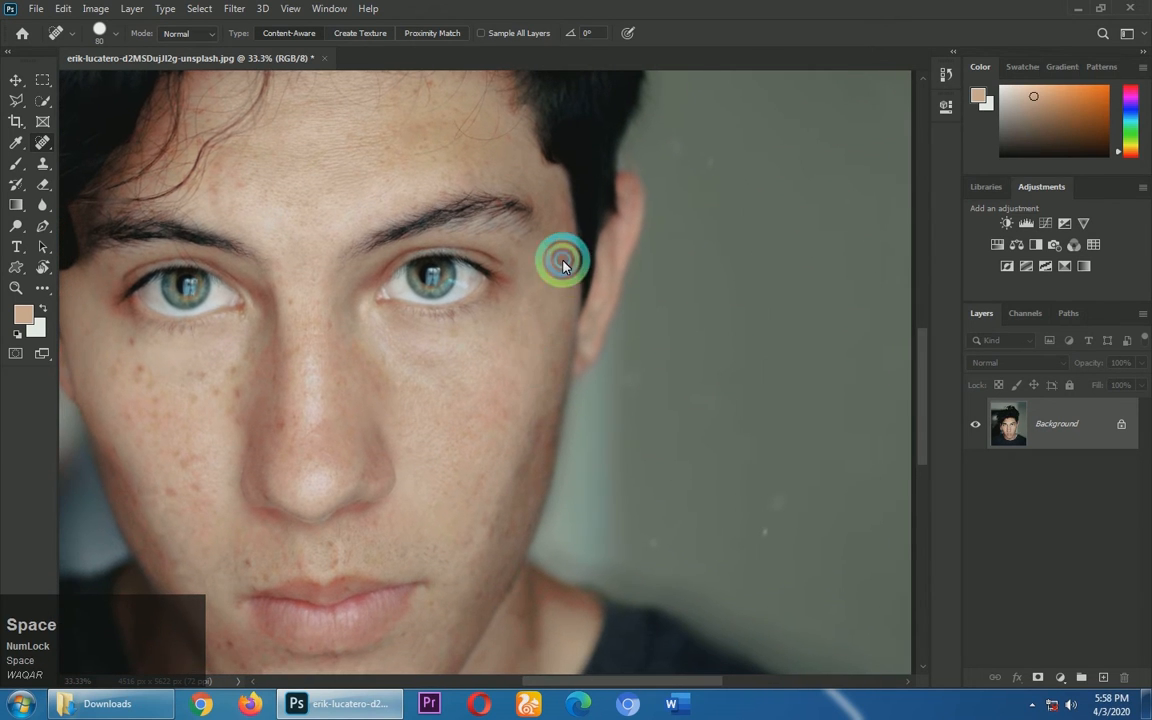
Step: Heal the small spots between the eyes and across the forehead above the eyebrows
key("space")
left_click_drag(449, 304, 568, 316)
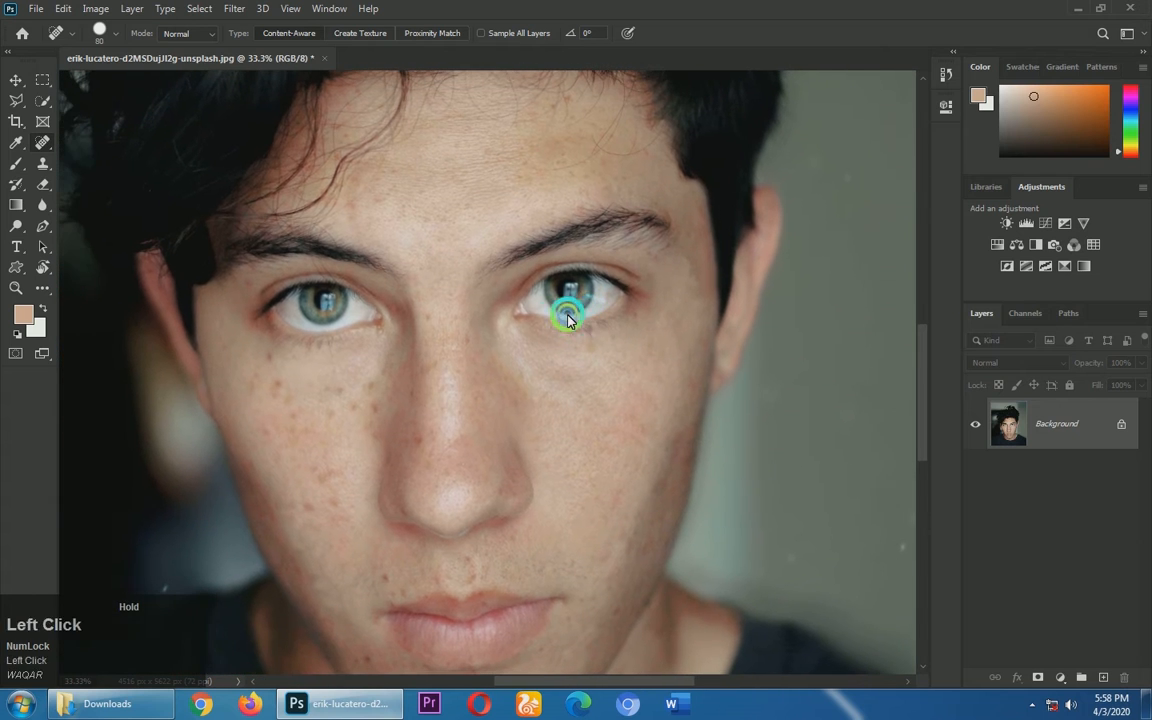
key("space")
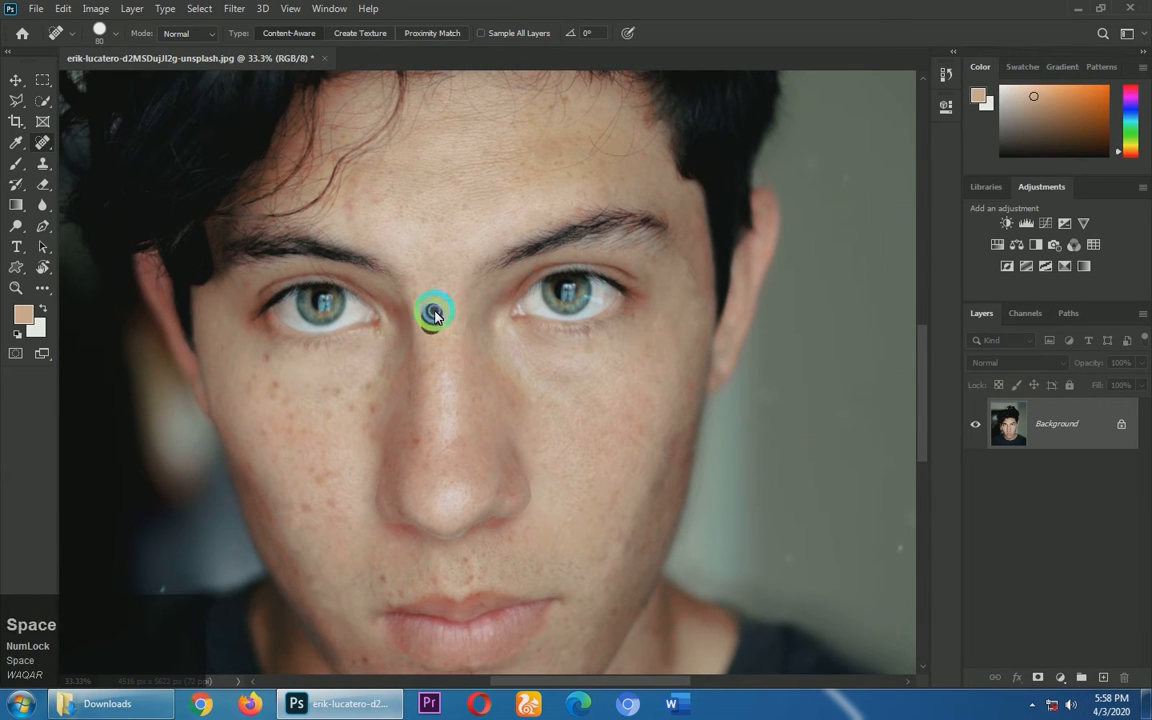
left_click_drag(434, 311, 437, 386)
left_click(355, 287)
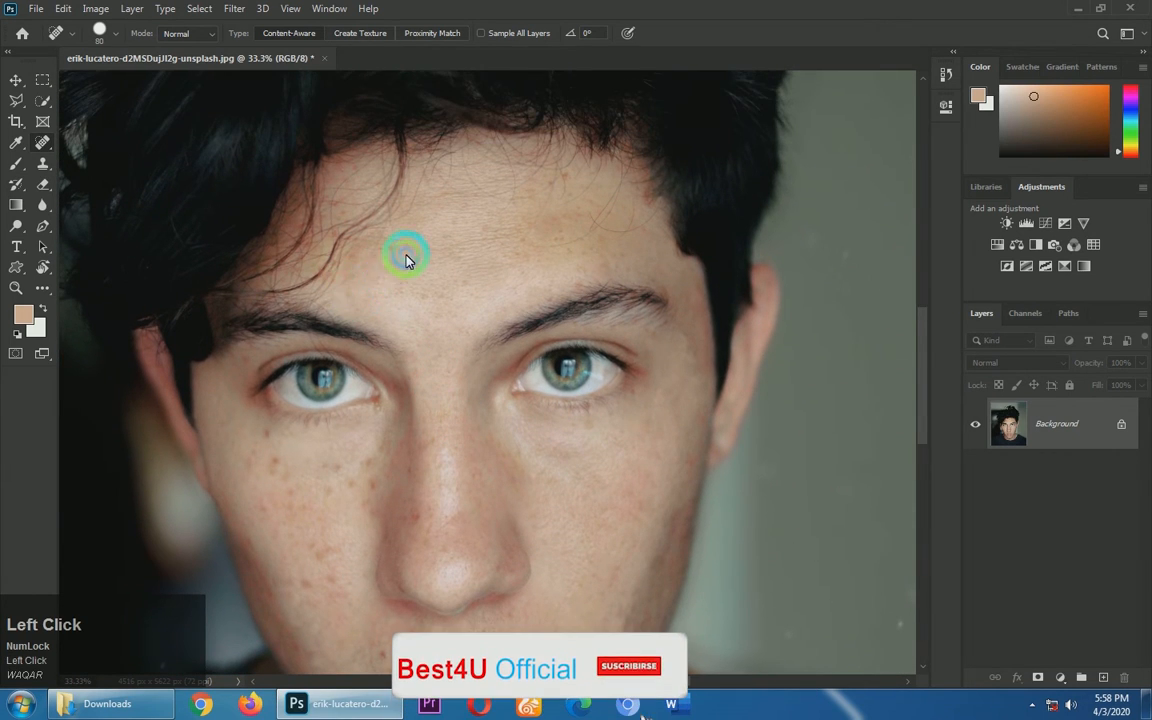
left_click(392, 252)
left_click(486, 236)
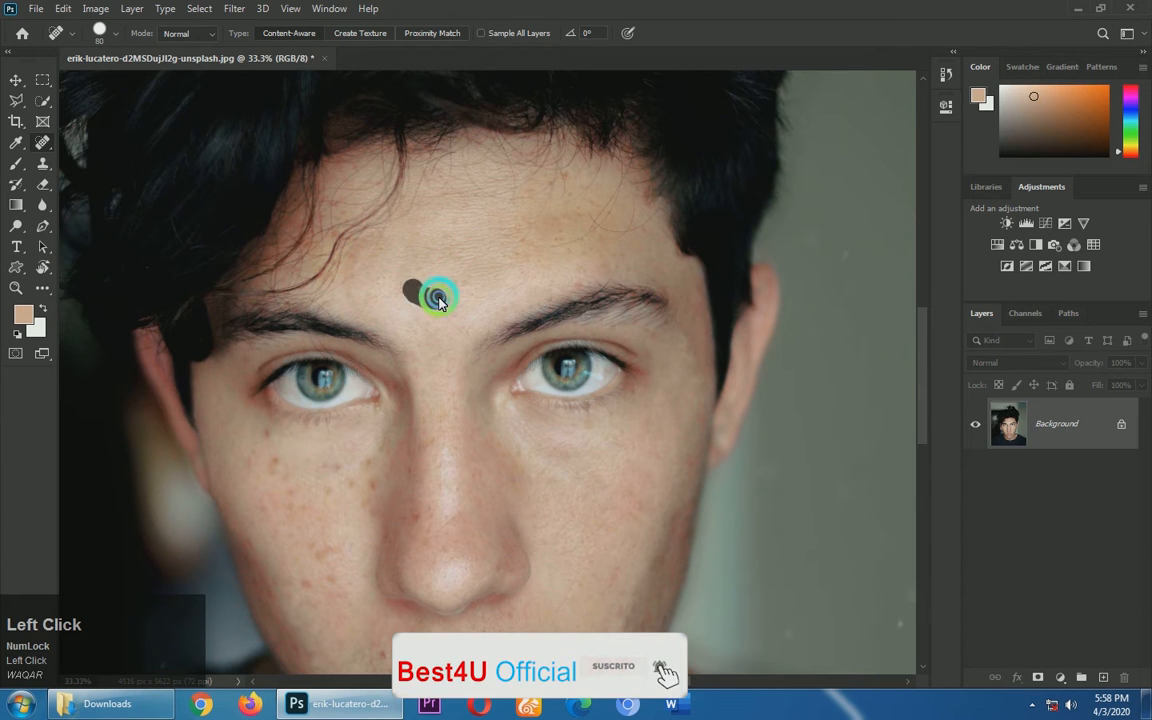
left_click(401, 290)
left_click(550, 223)
Step: Remove the freckles under the left-hand eye and across the cheek on the image's left side
key("space")
mouse_move(433, 296)
left_mouse_down()
mouse_move(480, 281)
mouse_move(514, 232)
mouse_move(452, 212)
mouse_move(437, 248)
left_mouse_up()
left_click(361, 288)
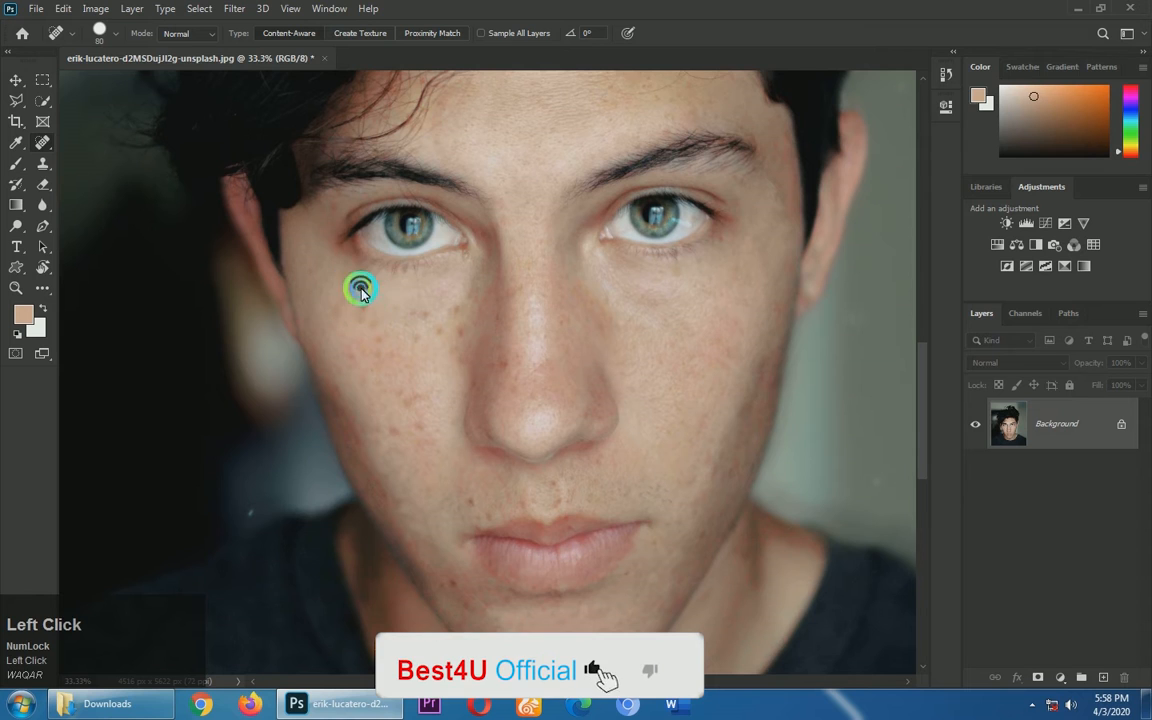
left_click_drag(342, 303, 350, 325)
key("space")
left_click_drag(371, 328, 363, 270)
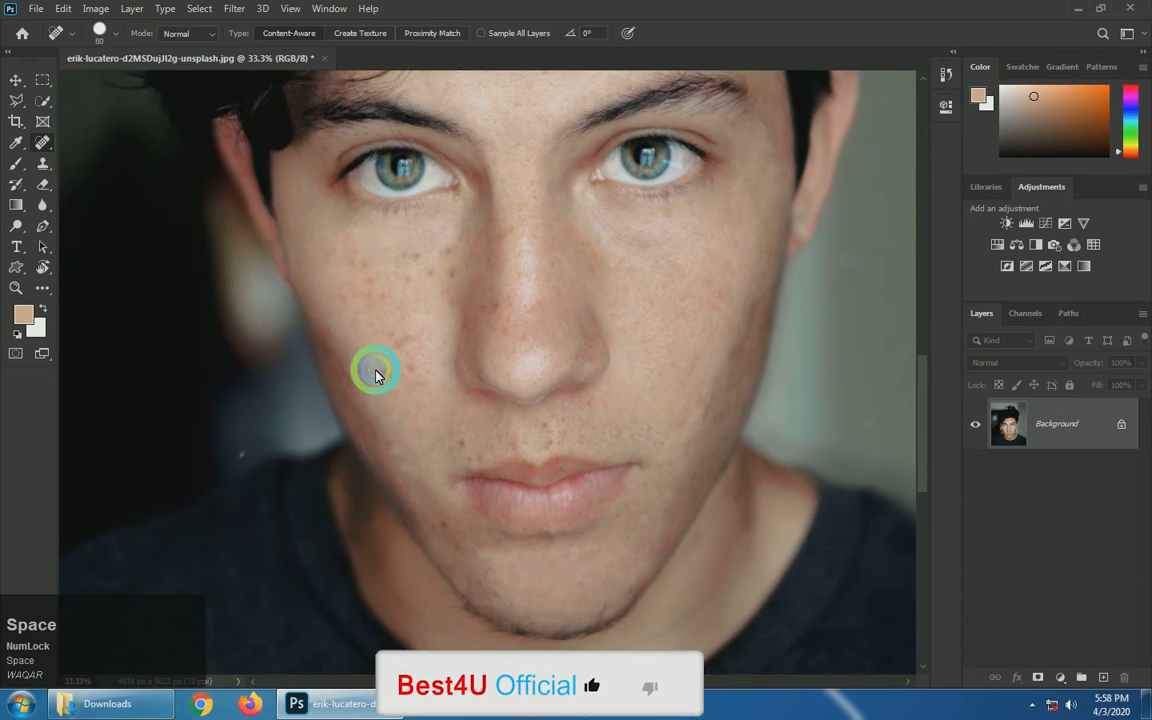
mouse_move(377, 375)
left_mouse_down()
mouse_move(381, 386)
mouse_move(386, 355)
left_mouse_up()
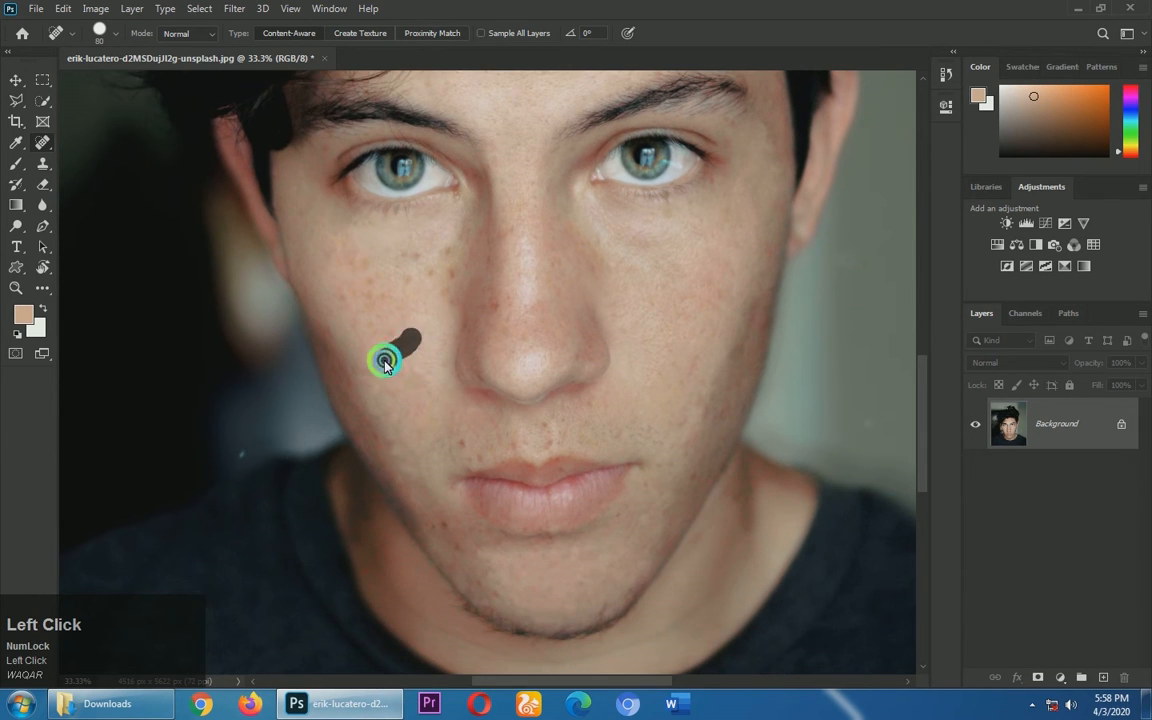
left_click(346, 302)
left_click_drag(364, 264, 362, 303)
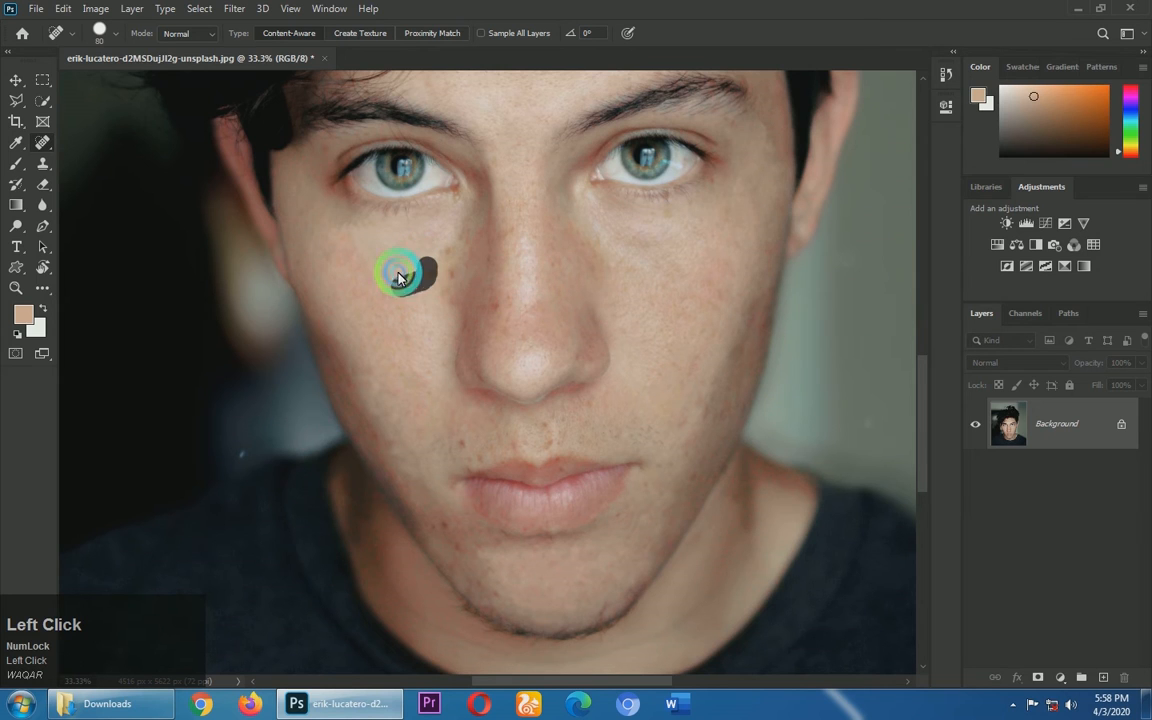
Step: Heal the remaining spots on the nose and on the skin right beside it
left_click(508, 305)
left_click(482, 287)
key("space")
mouse_move(509, 323)
left_mouse_down()
mouse_move(488, 265)
mouse_move(458, 275)
left_mouse_up()
left_click(463, 249)
left_click(456, 311)
Step: Heal the dark spots between the nose and the upper lip
key("space")
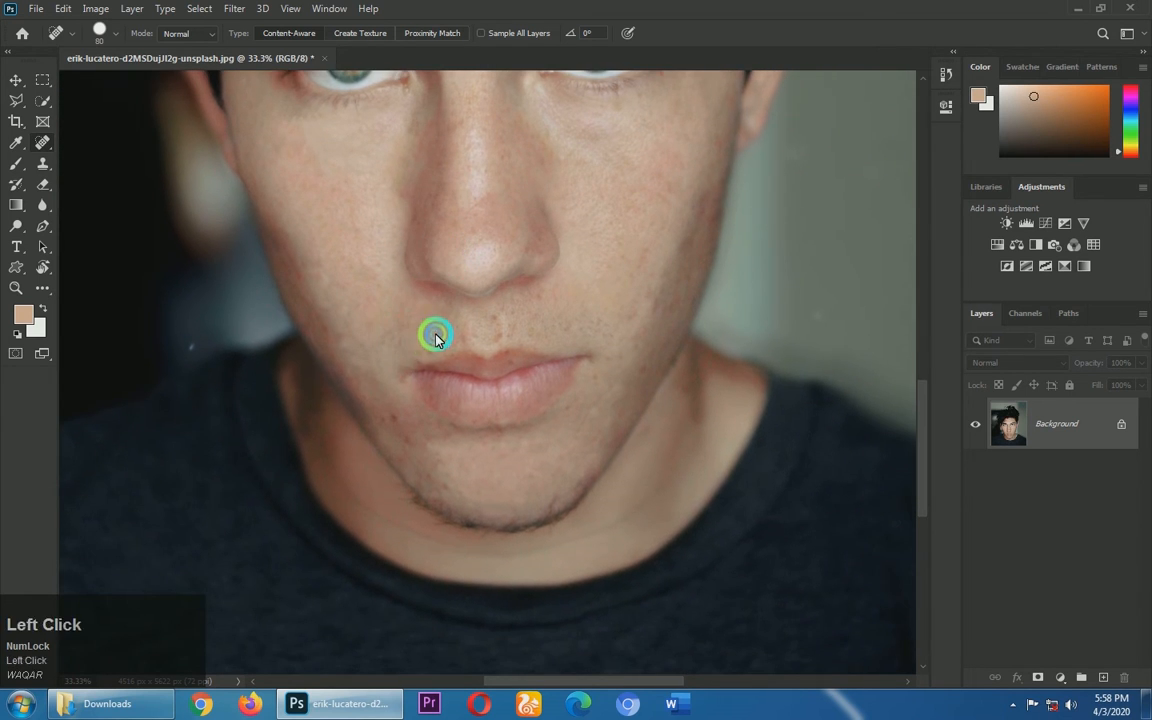
key("space")
left_click_drag(435, 338, 440, 318)
left_click(437, 318)
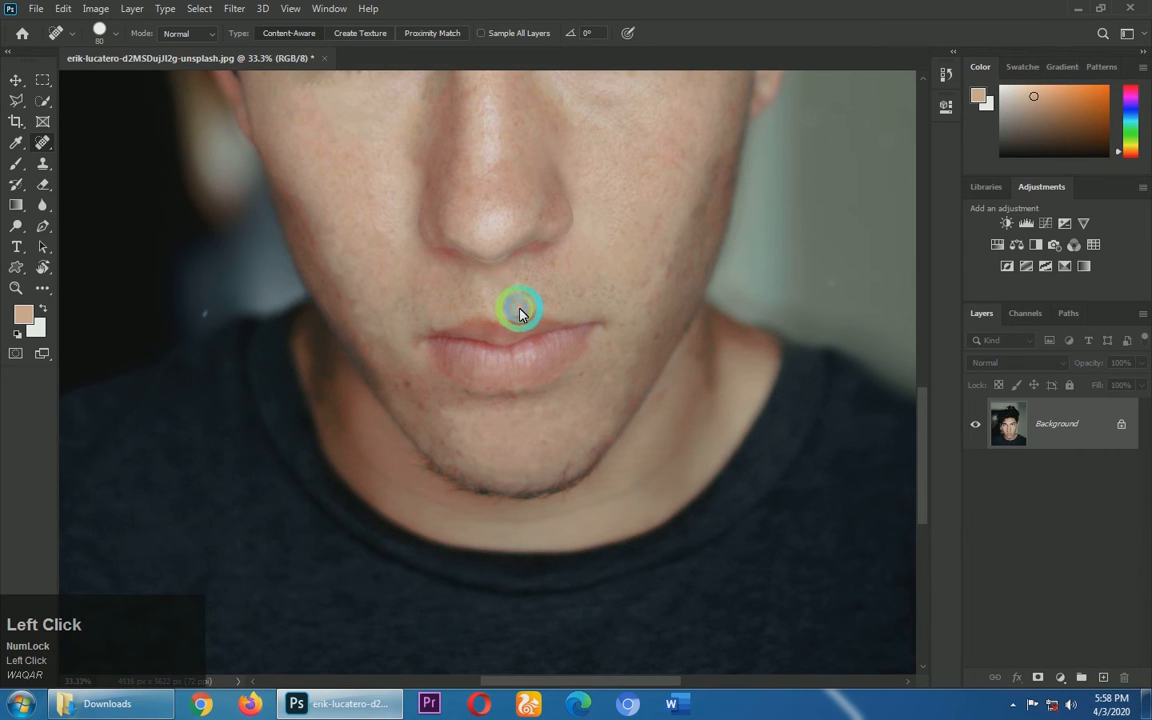
left_click(558, 265)
key("space")
left_click_drag(566, 301, 564, 287)
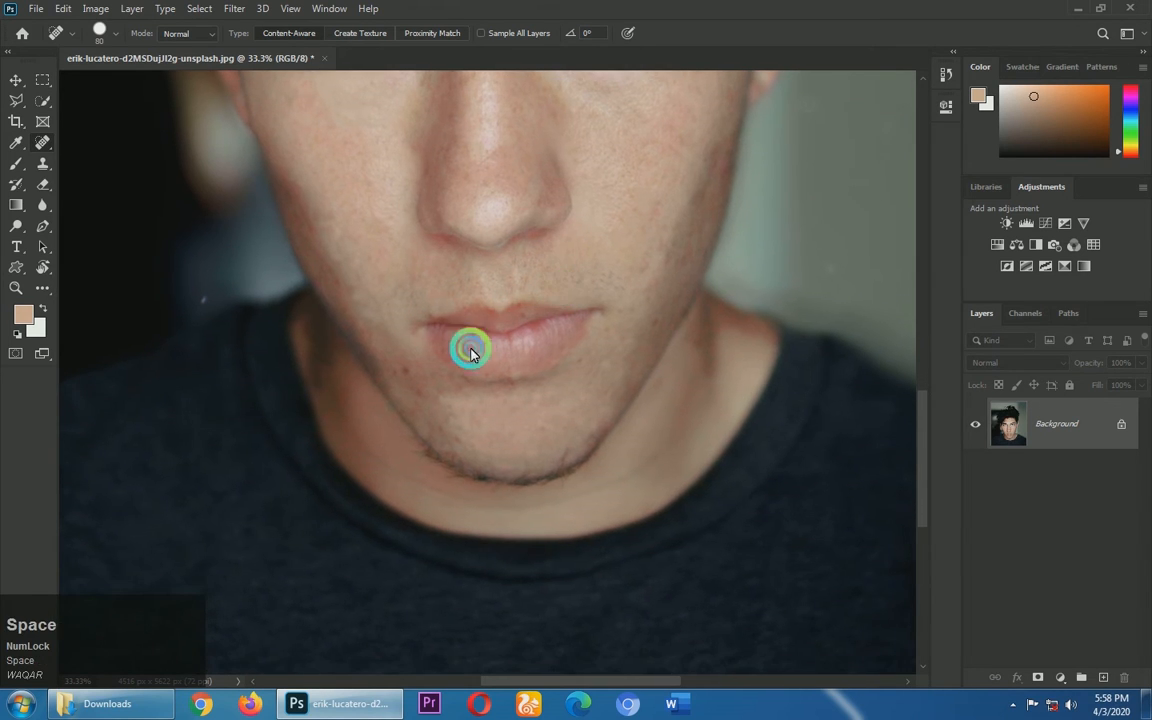
Step: Remove the spots below the left corner of the mouth and along the chin
left_click(403, 378)
key("space")
left_click_drag(422, 391, 393, 365)
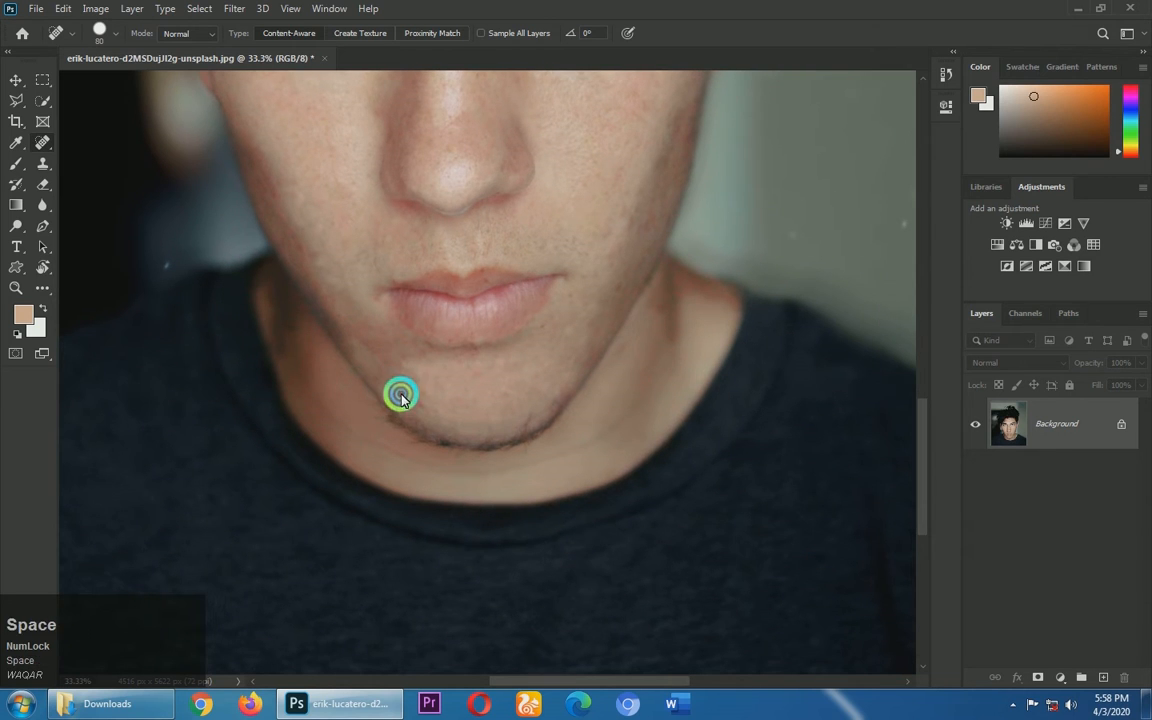
left_click(404, 398)
key("space")
left_click_drag(490, 379, 419, 391)
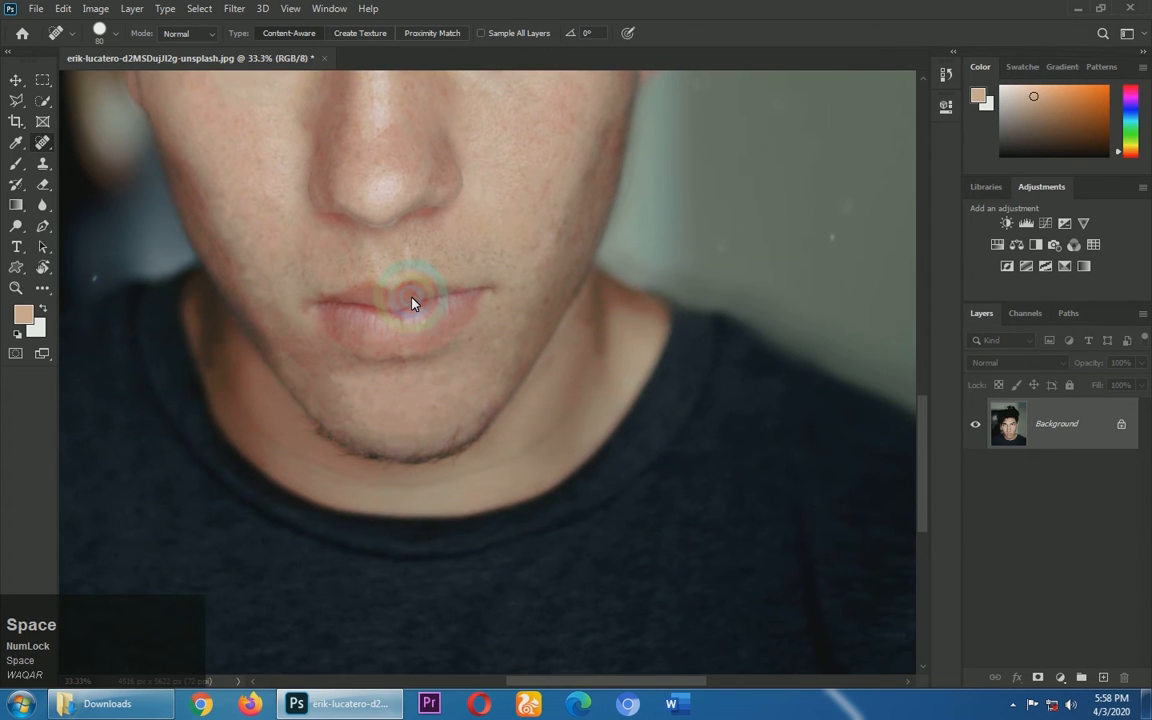
Step: Heal the lips with a size 50 brush and the skin beside the right mouth corner at size 60
key("bracketleft")
key("bracketleft")
left_click(417, 300)
left_click(475, 338)
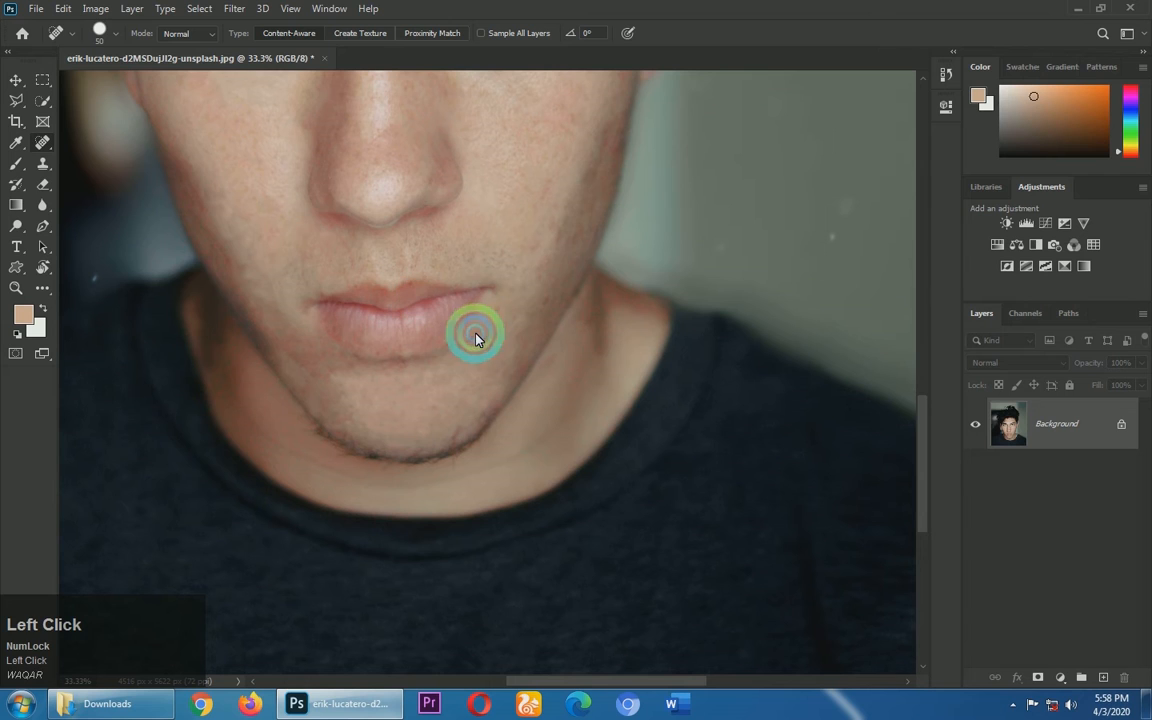
left_click(519, 294)
left_click(534, 287)
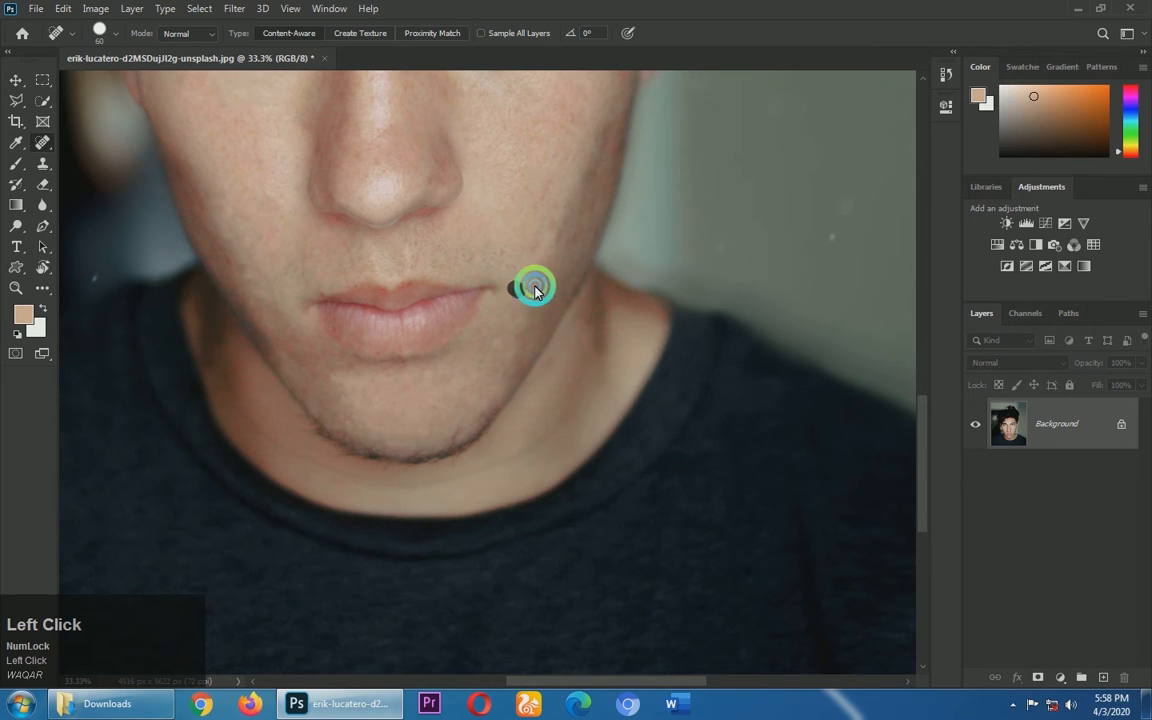
left_click(535, 276)
left_click(546, 262)
Step: Duplicate the retouched Background layer
key("space")
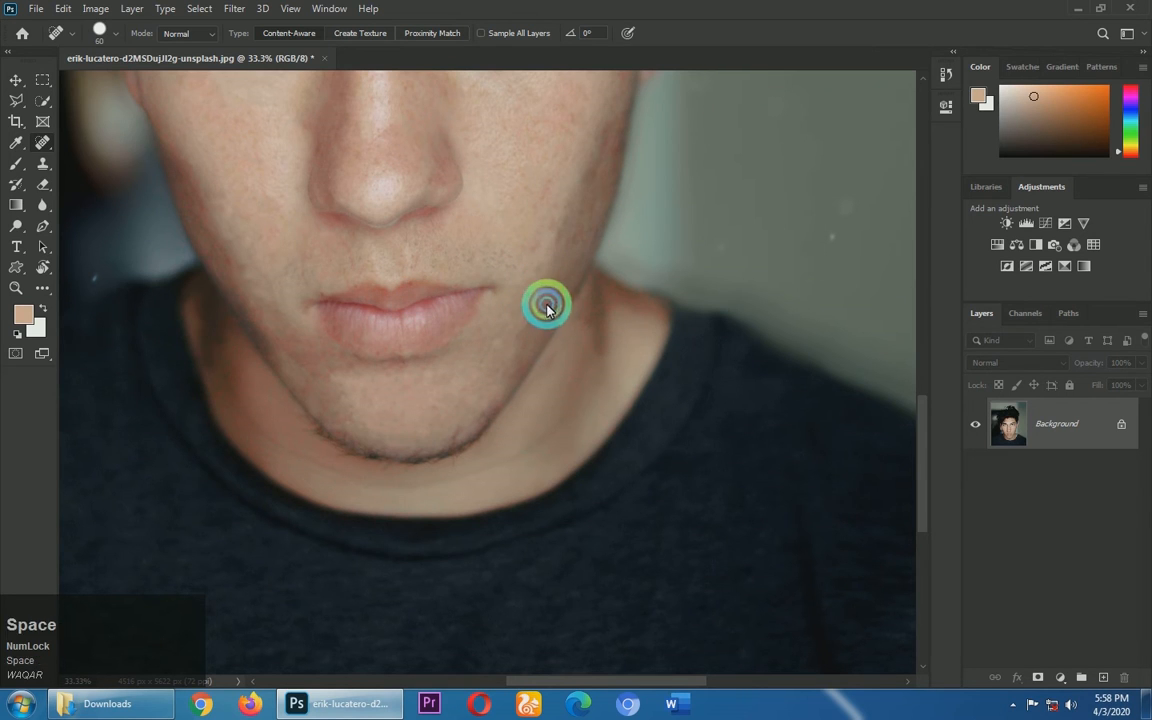
mouse_move(548, 301)
left_mouse_down()
mouse_move(509, 327)
mouse_move(503, 363)
mouse_move(527, 378)
mouse_move(550, 373)
mouse_move(563, 350)
mouse_move(529, 393)
mouse_move(529, 376)
left_mouse_up()
key("ctrl+minus")
left_click(543, 345)
key("space")
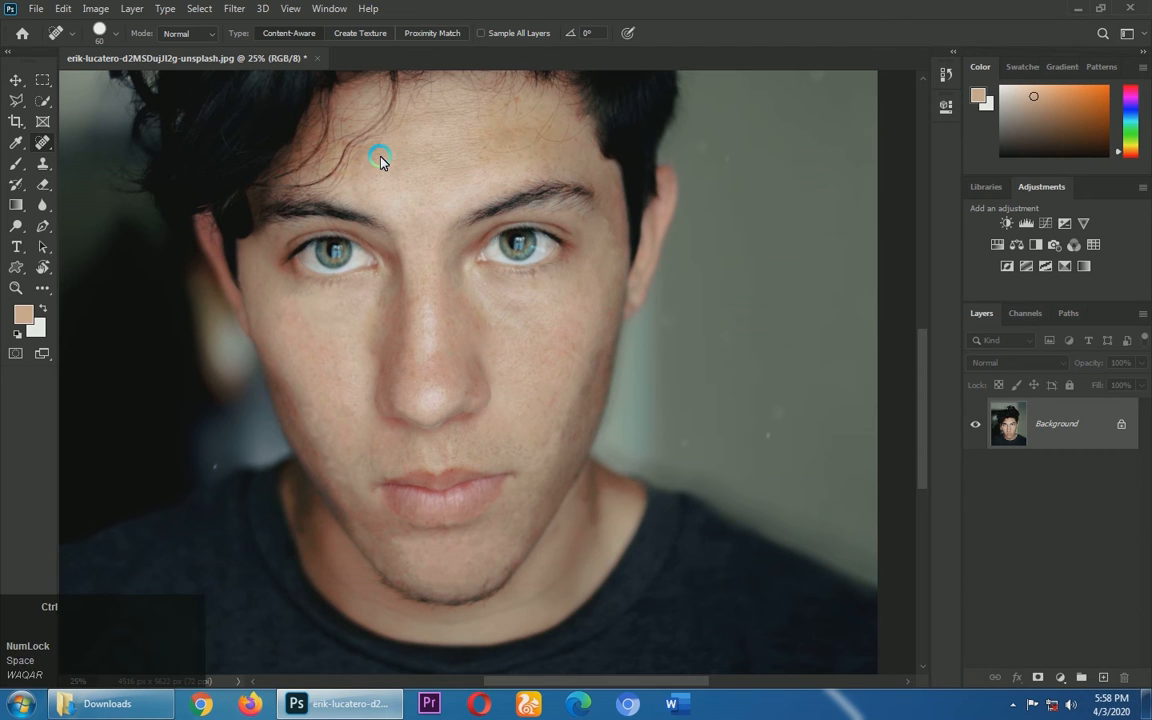
key("ctrl+j")
Step: Apply a High Pass filter with a 10-pixel radius to the duplicate layer
left_click(240, 8)
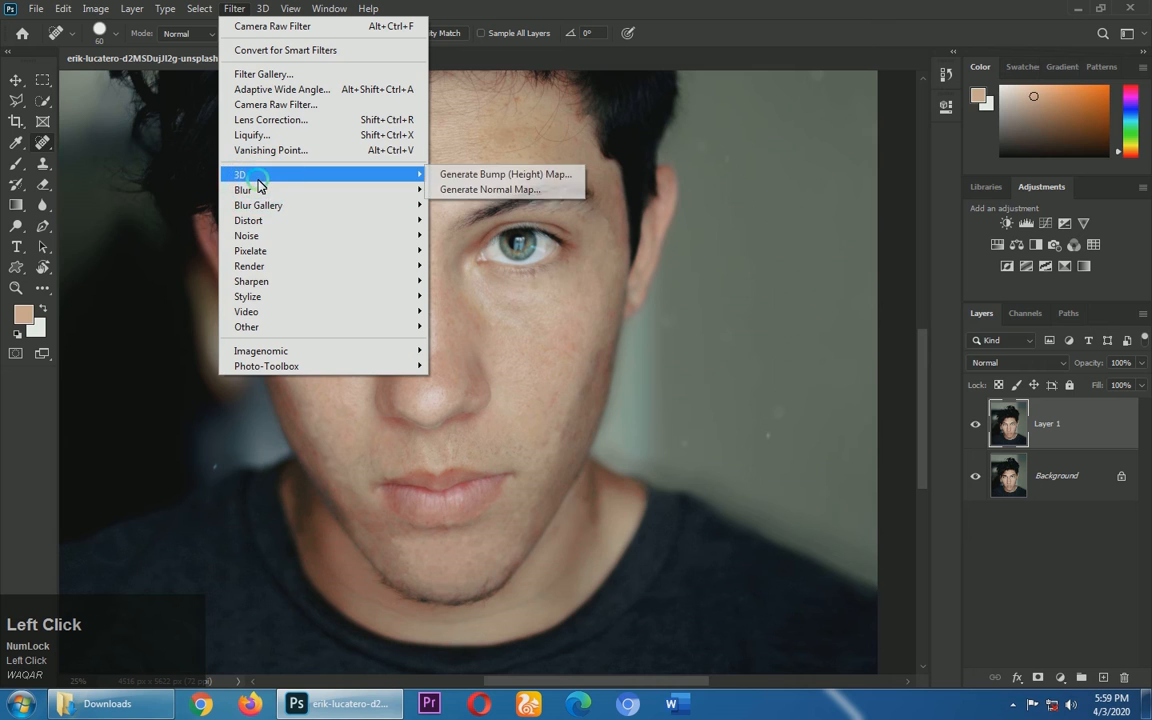
mouse_move(278, 326)
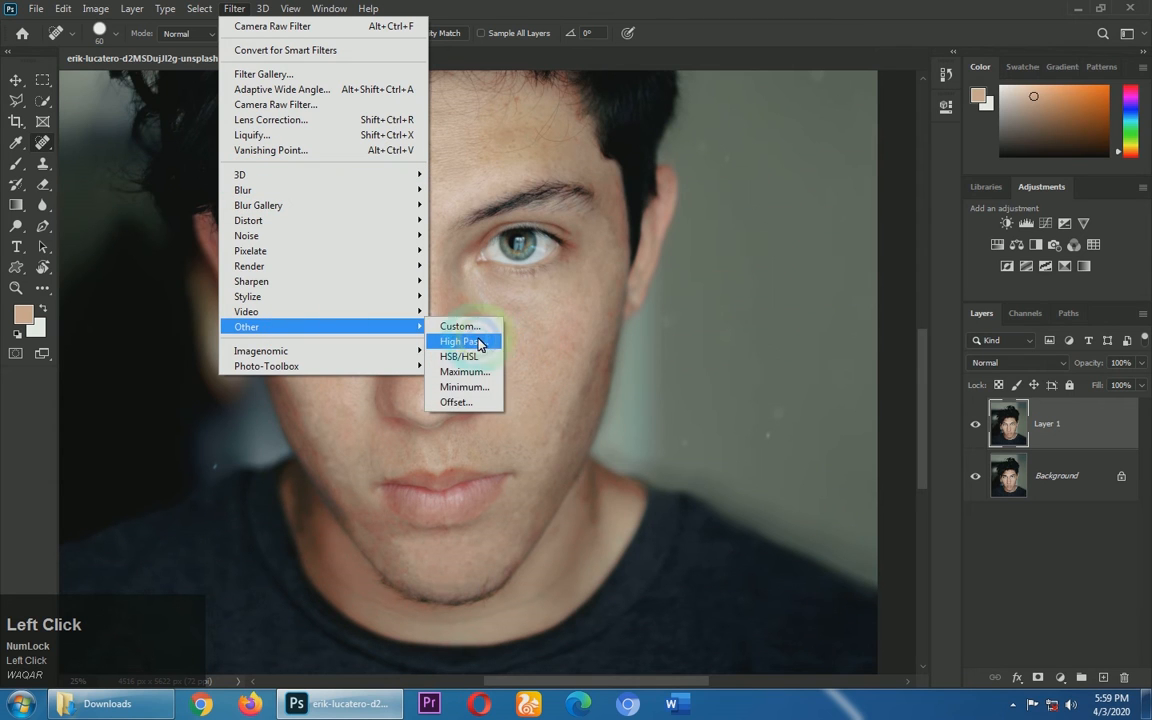
left_click(500, 341)
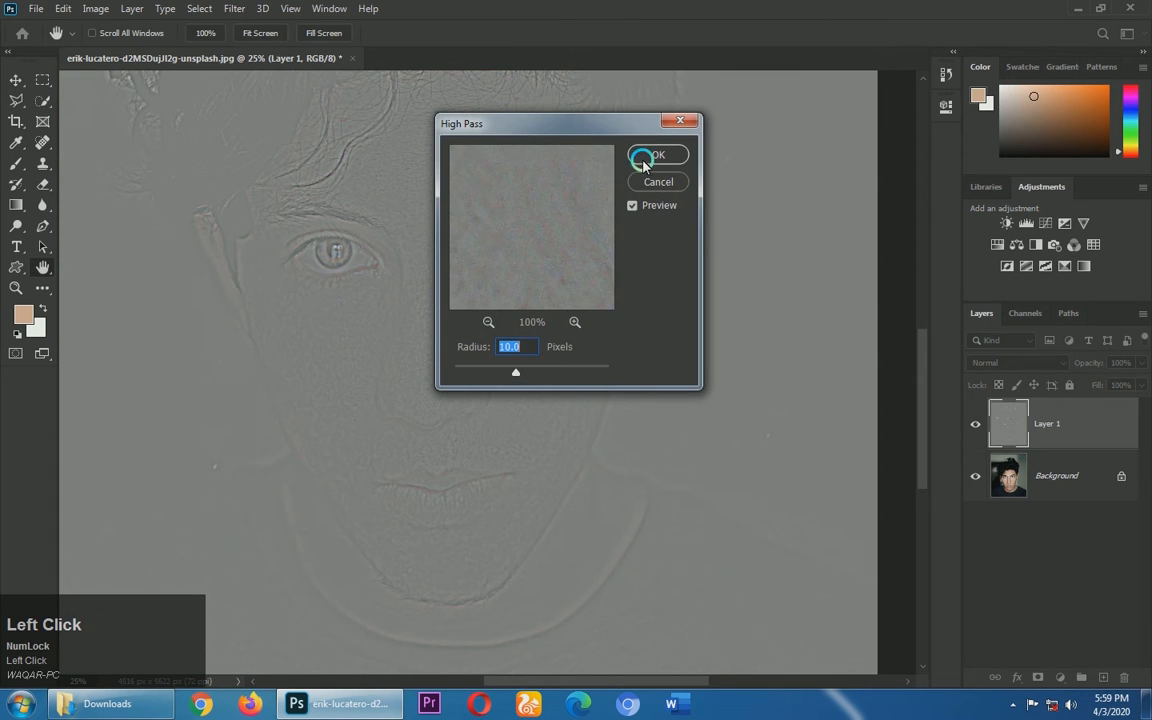
left_click(643, 158)
key("j")
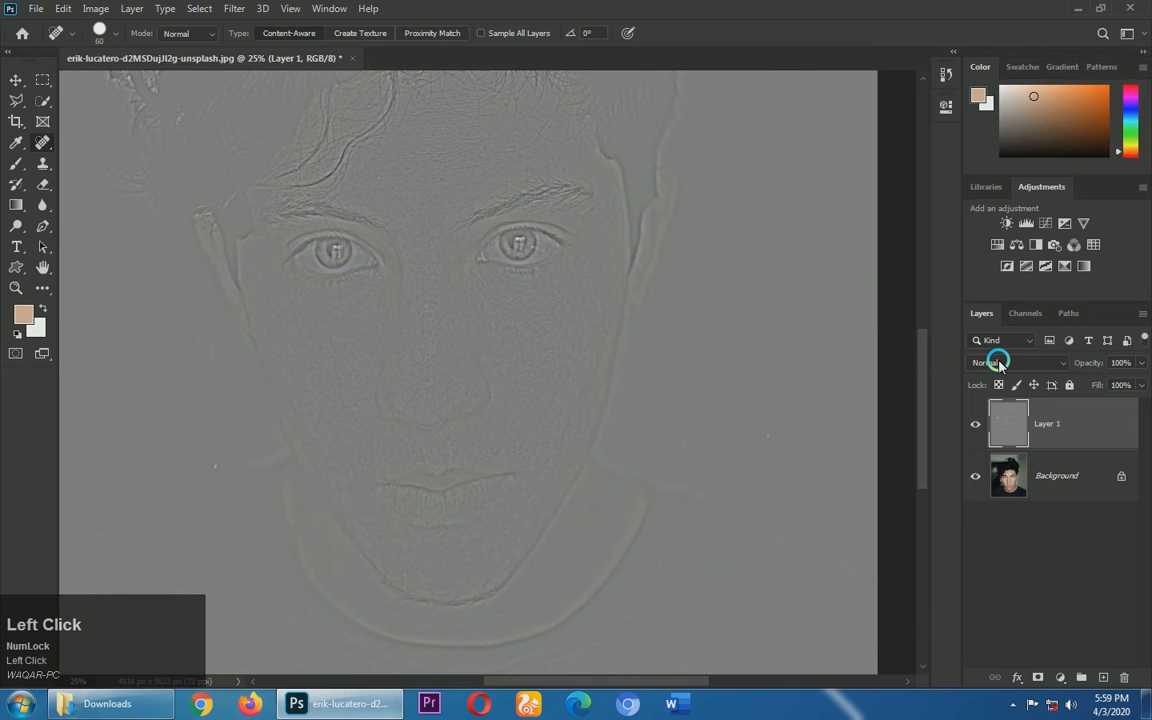
Step: Duplicate the Background layer and set the High Pass layer's blend mode to Vivid Light
left_click(1026, 477)
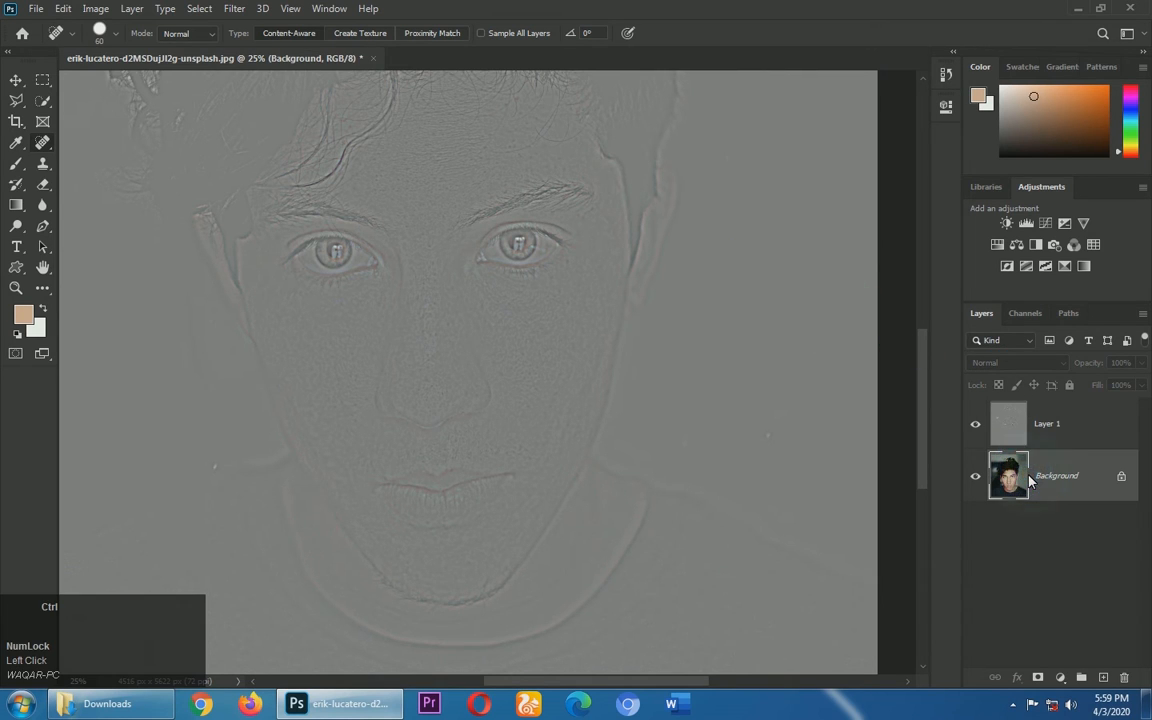
key("ctrl+j")
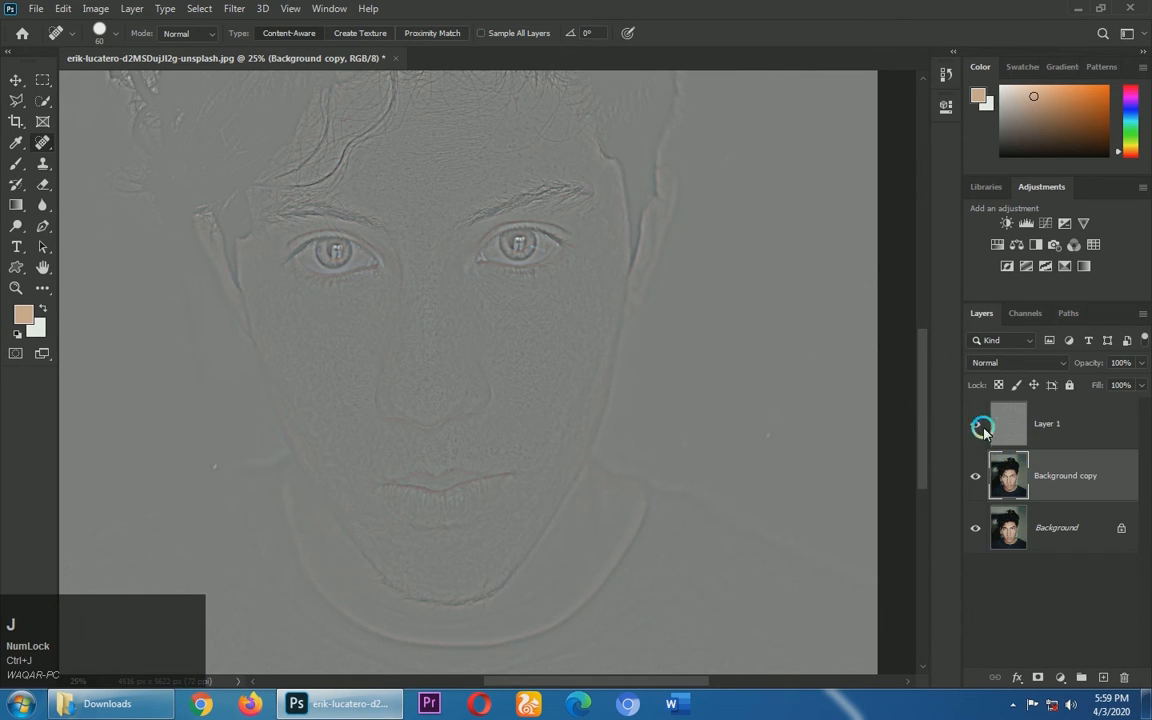
left_click(1058, 421)
left_click(1015, 362)
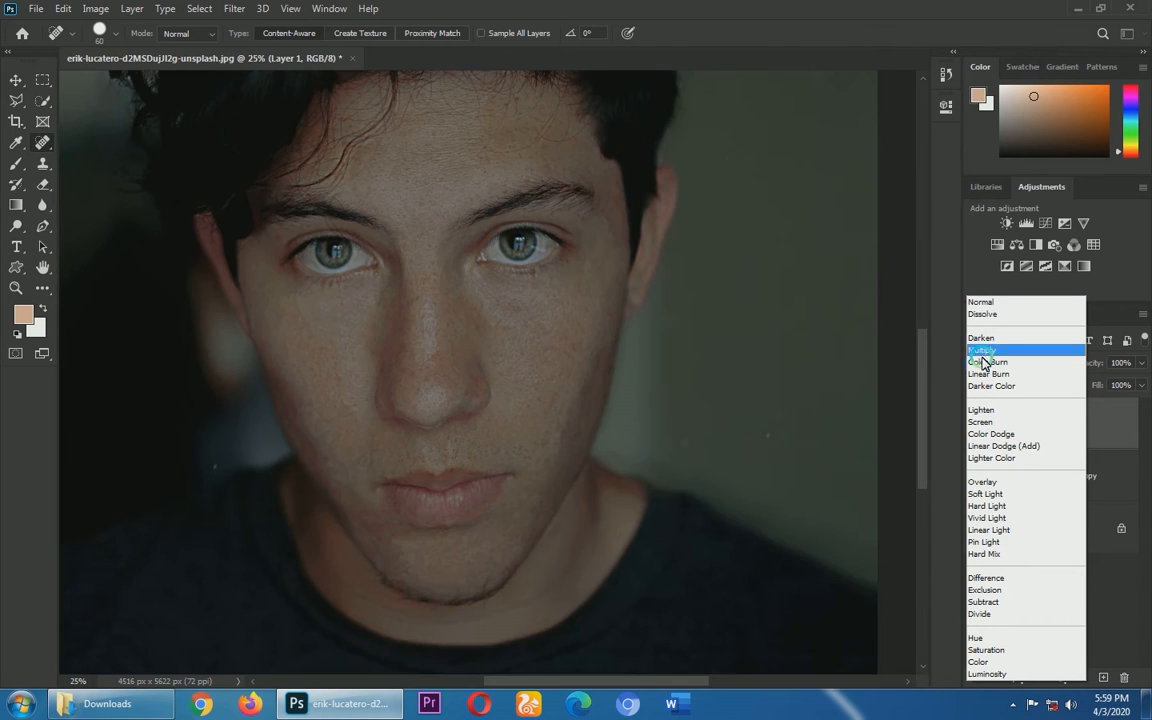
scroll(982, 434, "down", 1)
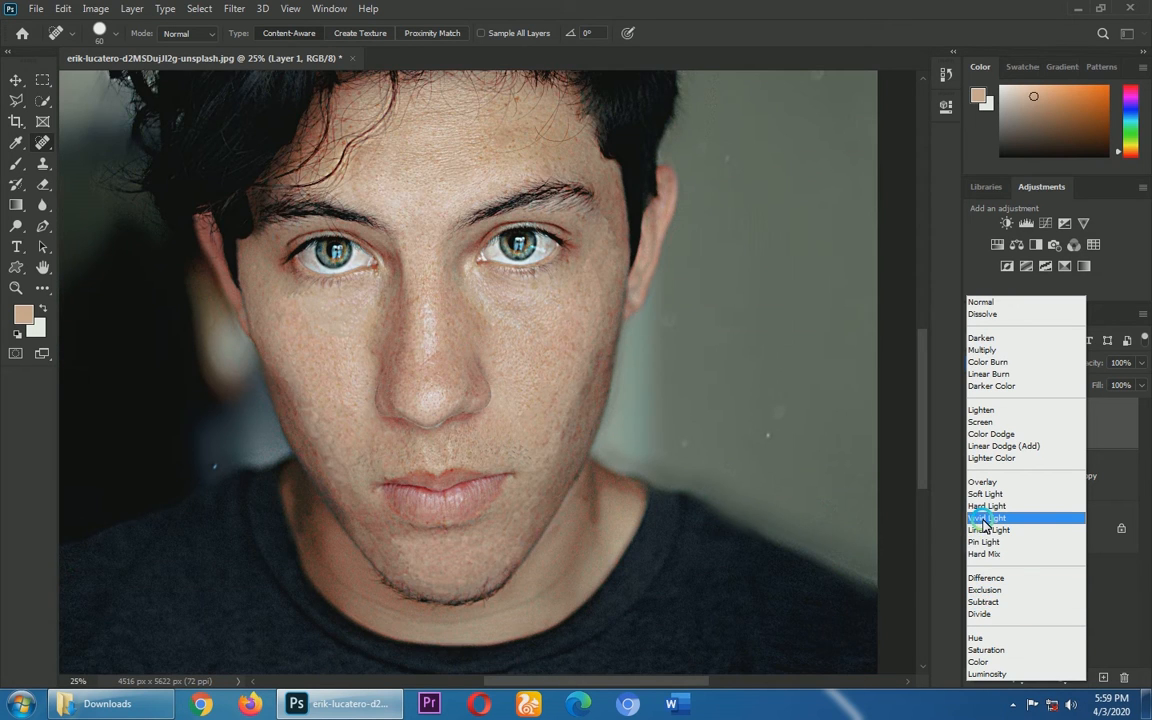
left_click(985, 518)
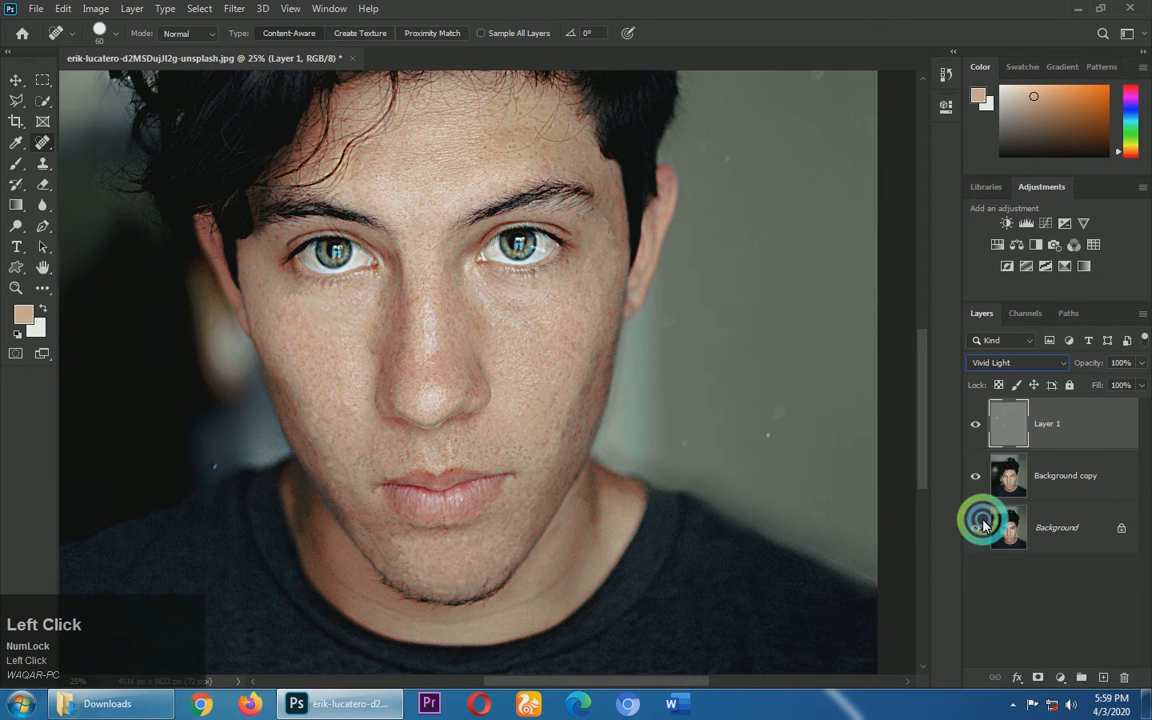
Step: Apply a Gaussian Blur with a 5.4-pixel radius to the Background copy layer
left_click(1025, 487)
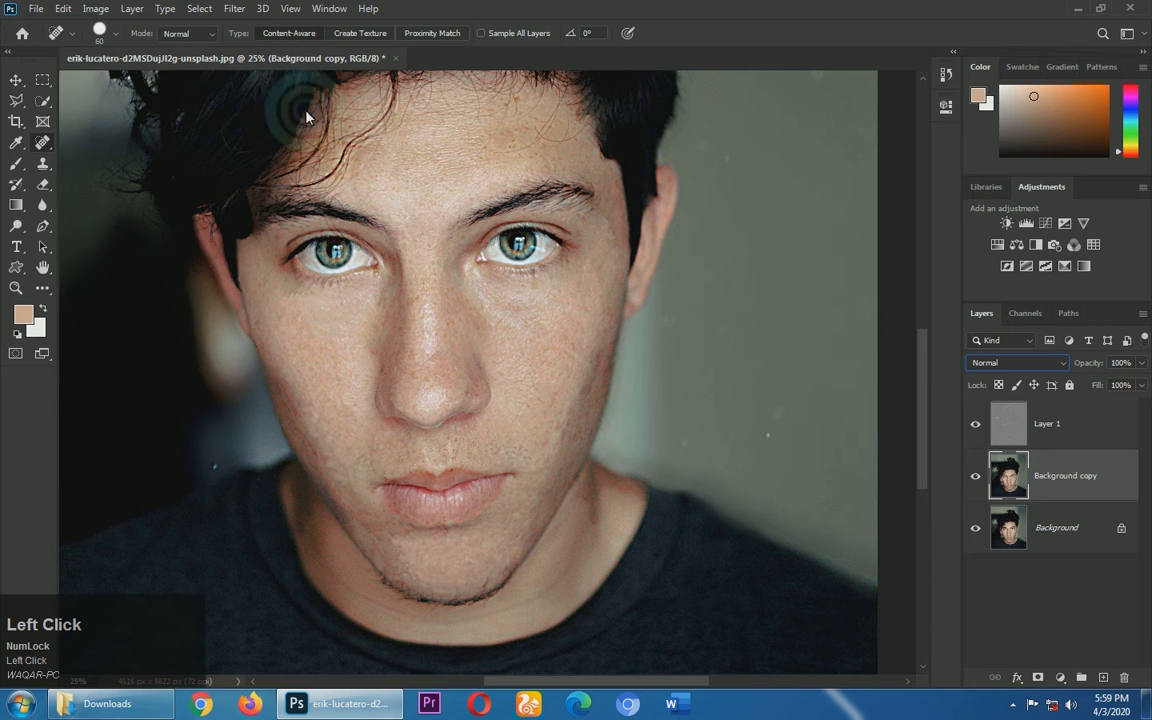
left_click(234, 8)
mouse_move(411, 191)
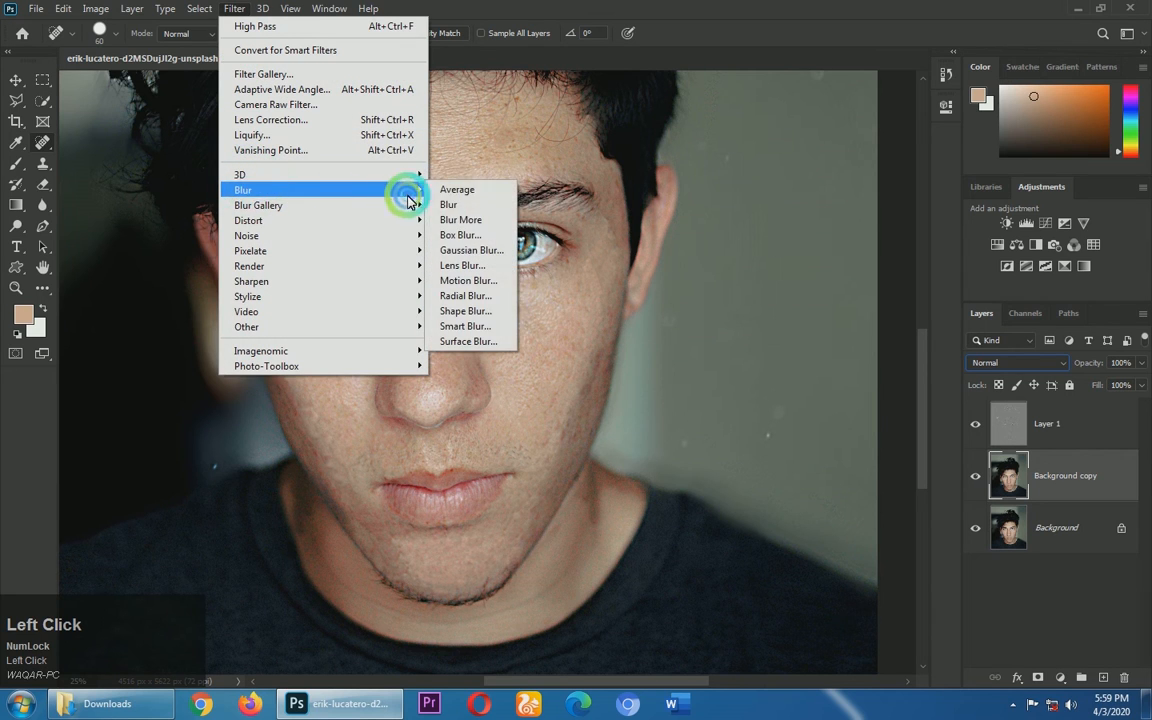
left_click(468, 250)
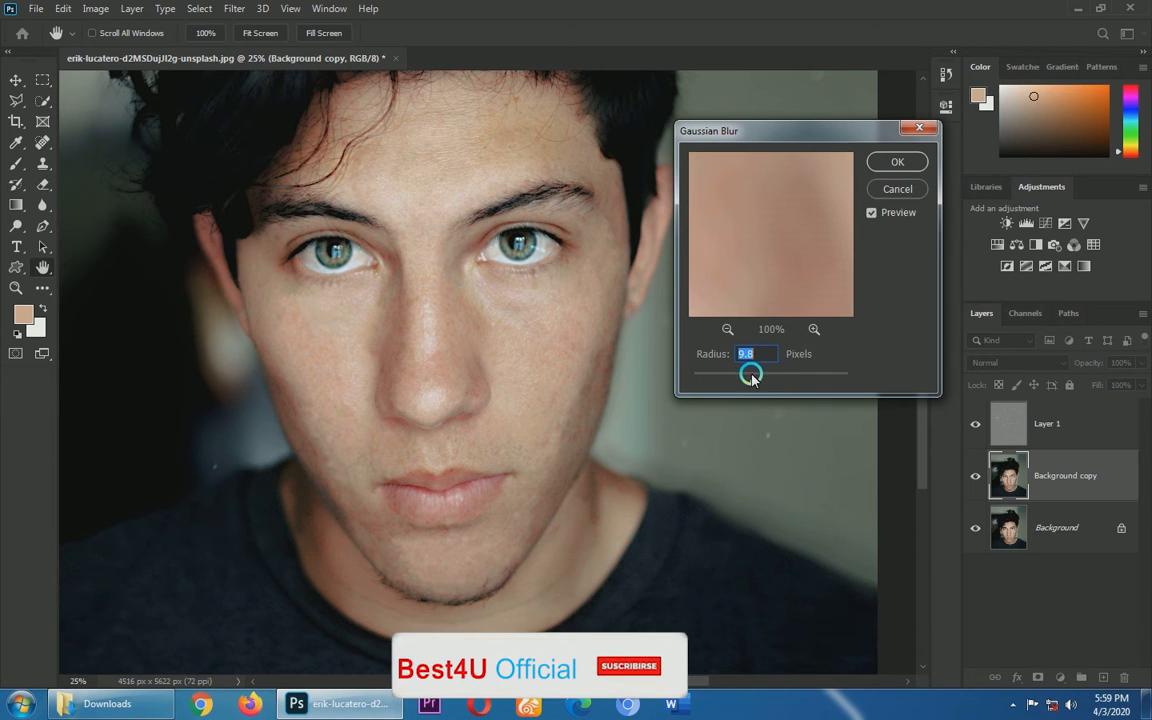
mouse_move(752, 378)
left_mouse_down()
mouse_move(768, 383)
mouse_move(737, 380)
left_mouse_up()
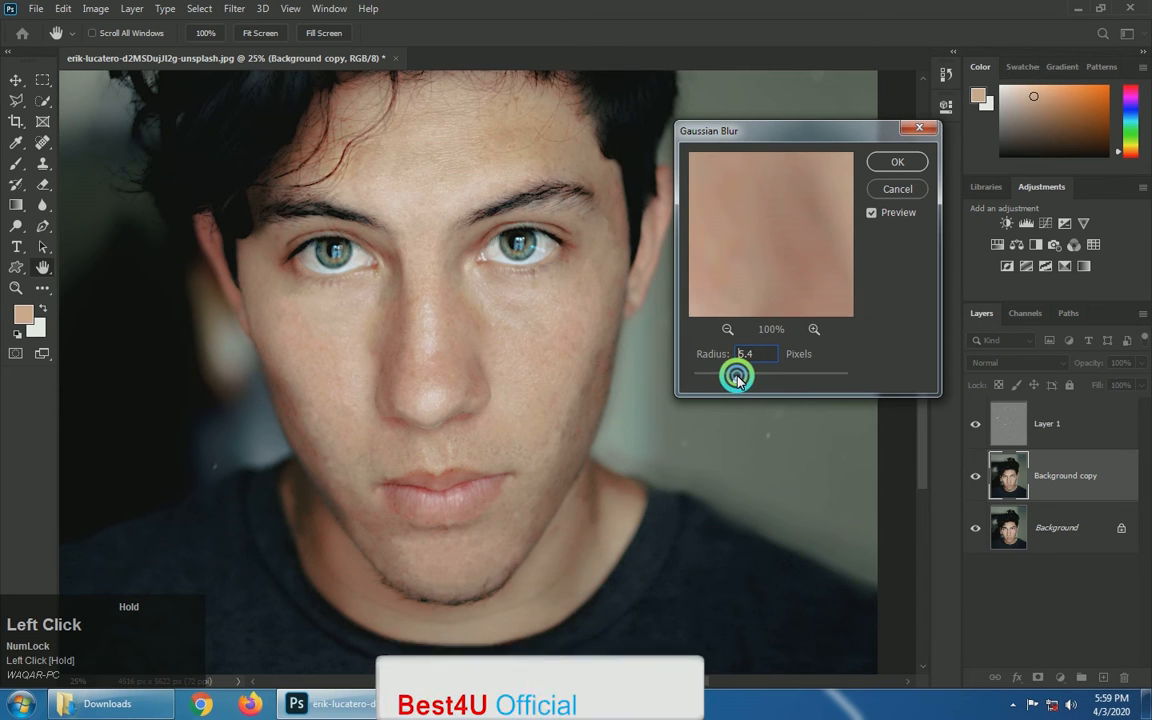
left_click(886, 168)
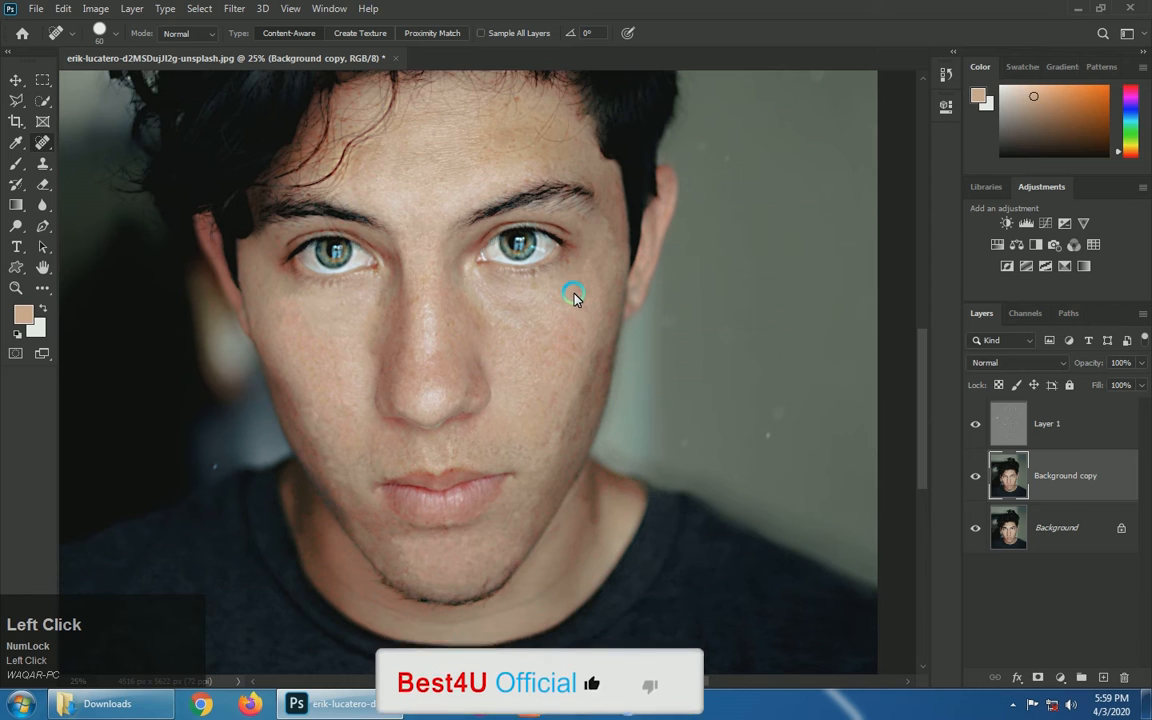
Step: Erase the blurred copy over both eyes and eyebrows with a size 80 Eraser to restore their detail
key("ctrl+plus")
key("space")
left_click_drag(558, 296, 566, 398)
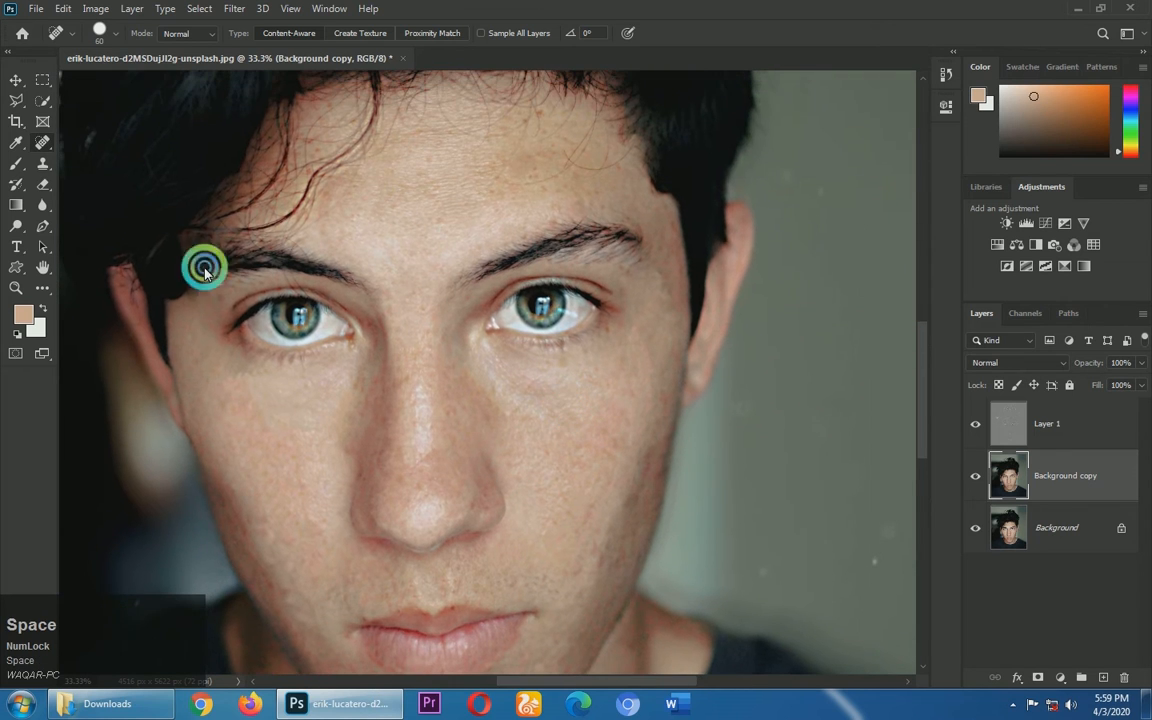
left_click(43, 184)
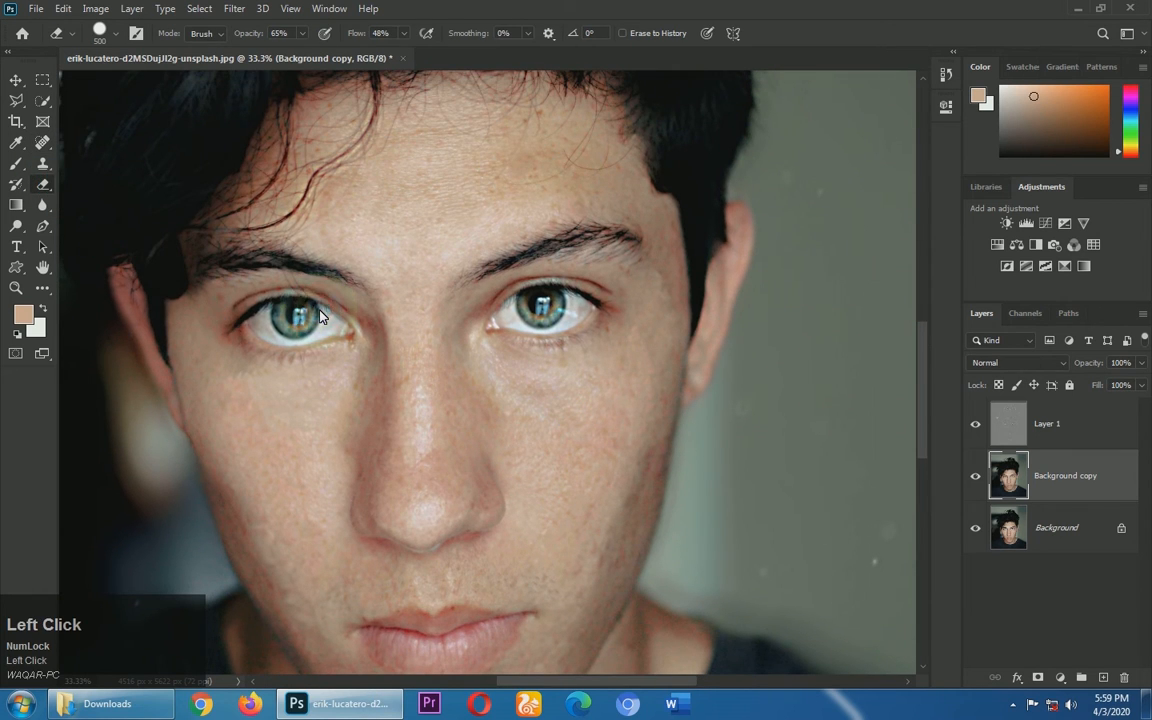
key("bracketleft")
mouse_move(250, 310)
left_mouse_down()
mouse_move(296, 322)
mouse_move(278, 325)
mouse_move(341, 328)
left_mouse_up()
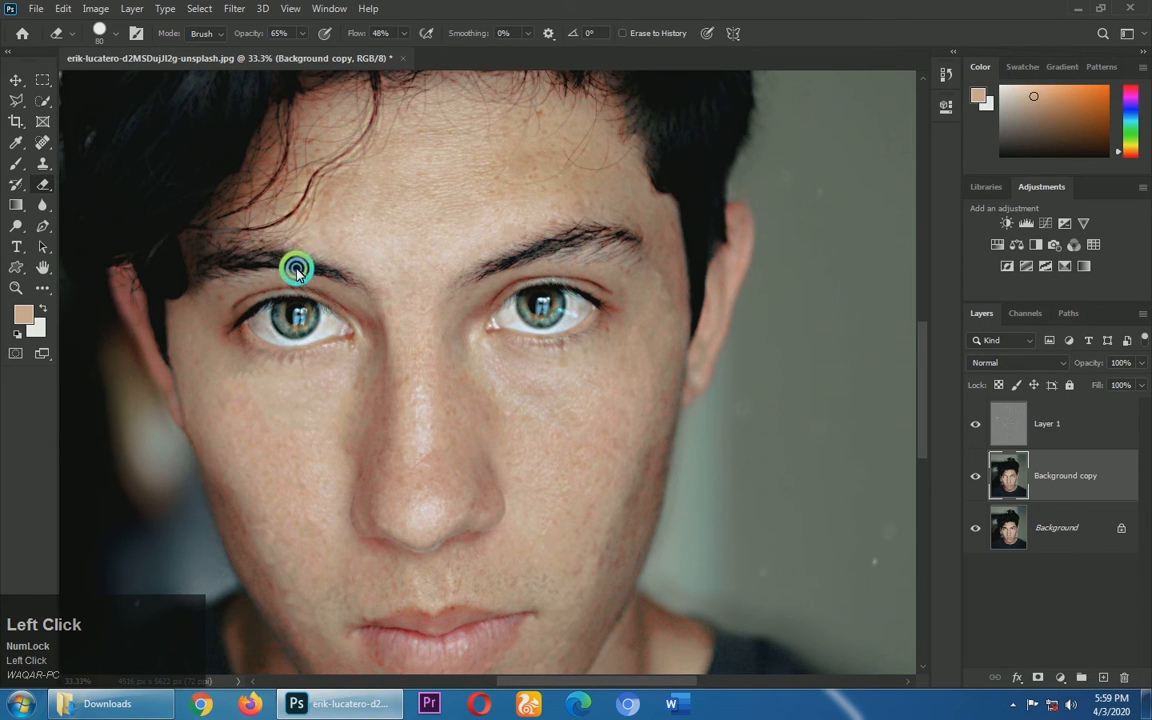
mouse_move(487, 276)
left_mouse_down()
mouse_move(596, 241)
mouse_move(535, 301)
mouse_move(489, 303)
mouse_move(588, 305)
mouse_move(586, 315)
mouse_move(532, 305)
mouse_move(513, 338)
mouse_move(583, 301)
mouse_move(604, 445)
left_mouse_up()
key("space")
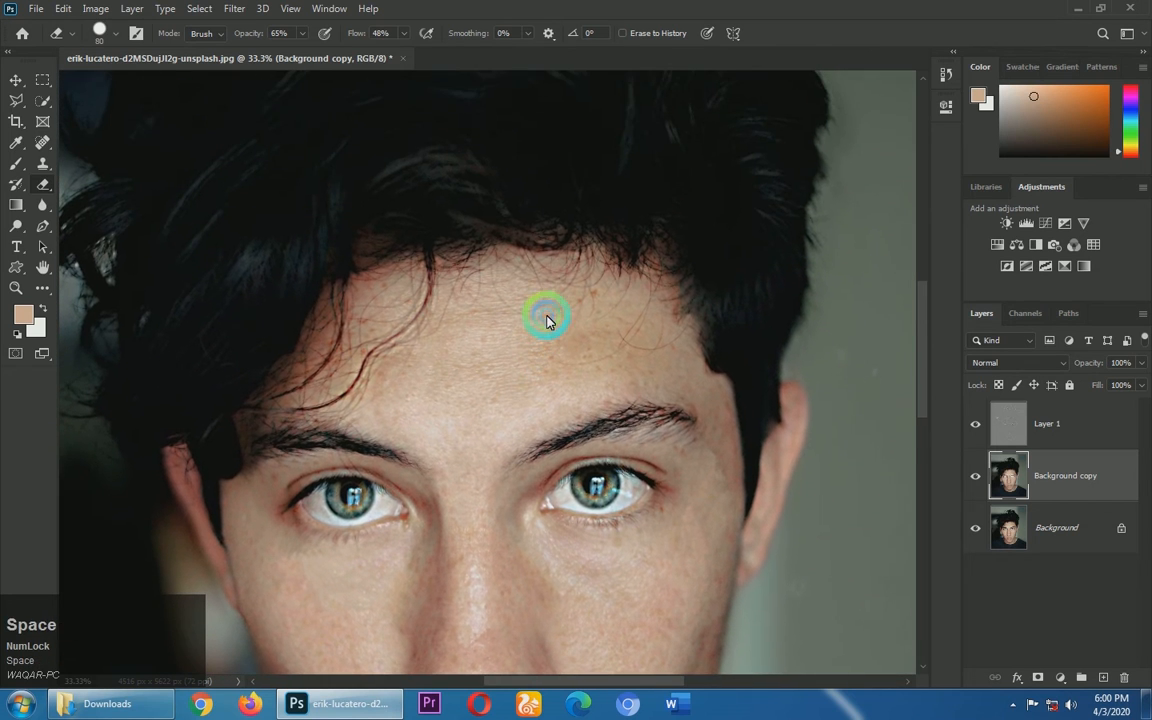
key("ctrl+0")
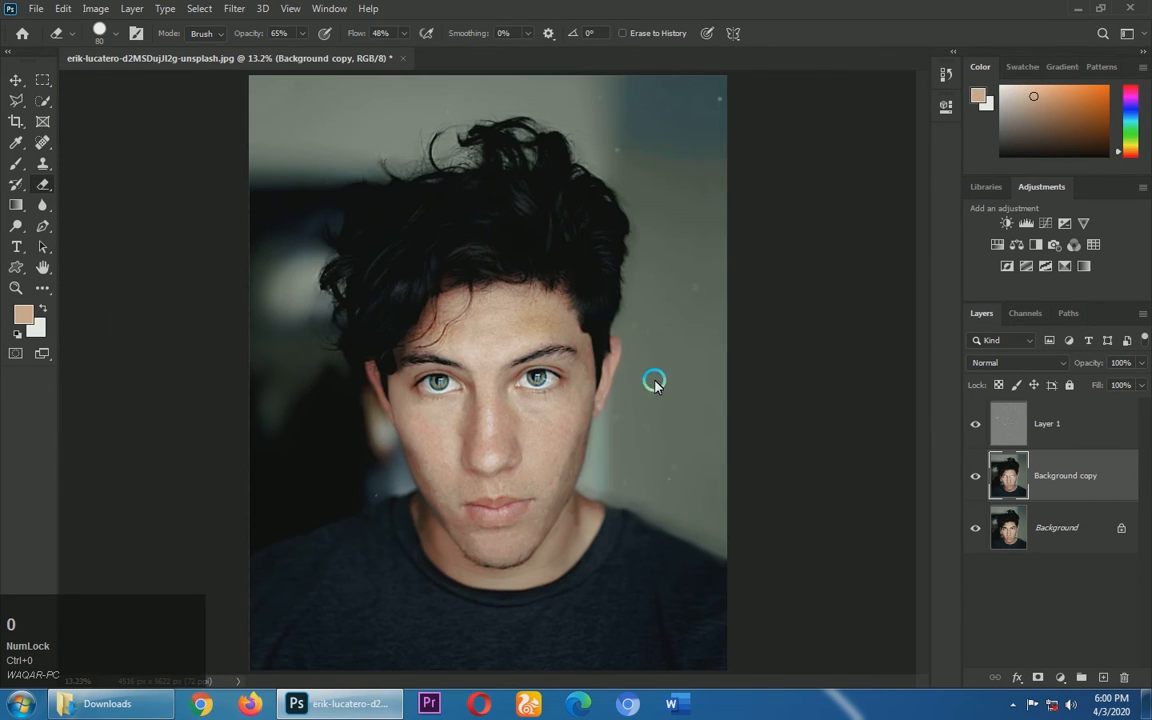
Step: Merge the High Pass layer, the blurred copy and the Background into one layer
left_click(1138, 487)
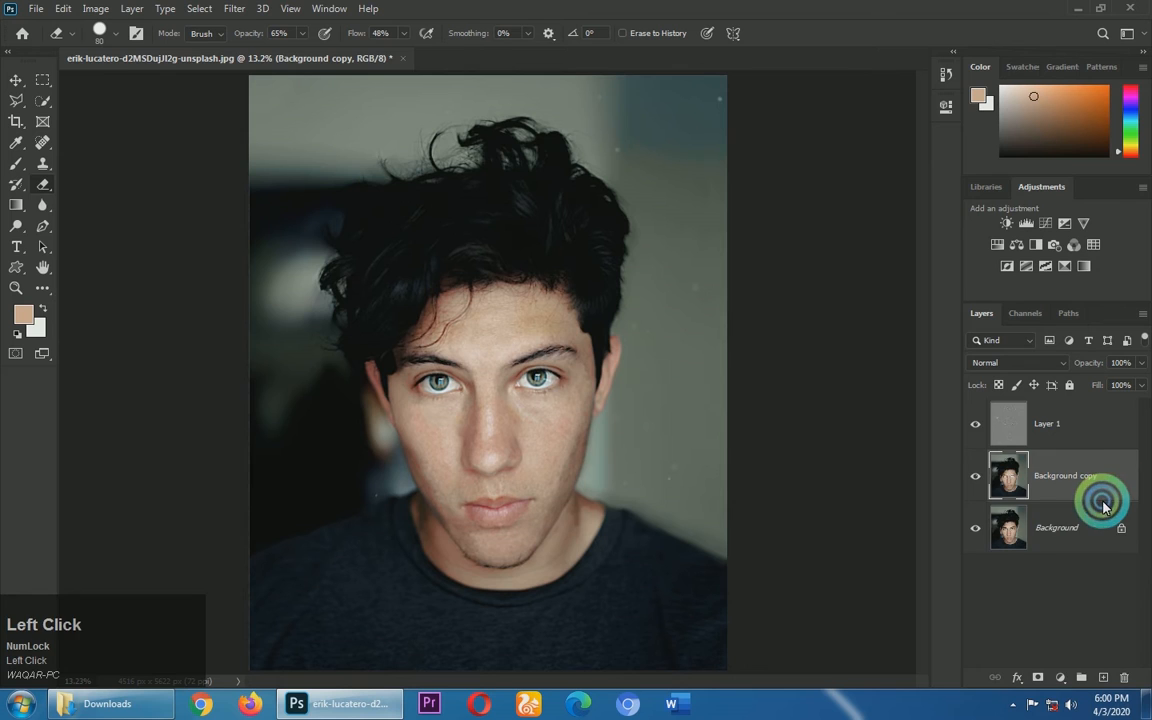
left_click(1048, 445, "ctrl")
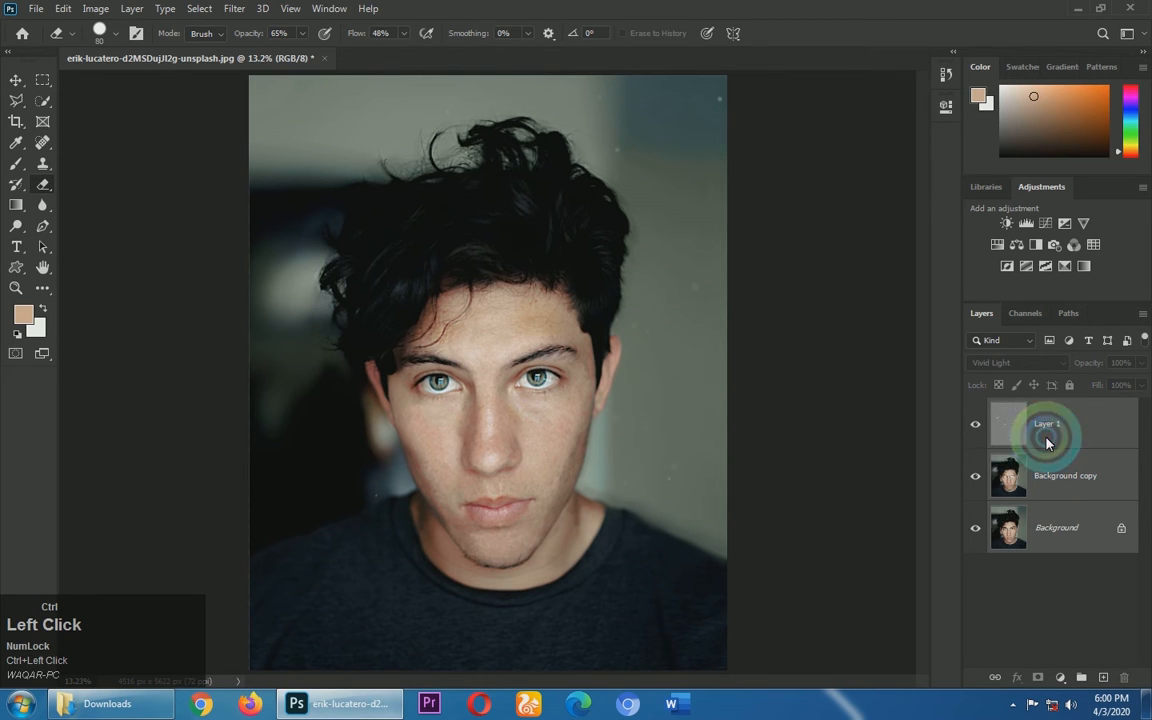
key("ctrl+e")
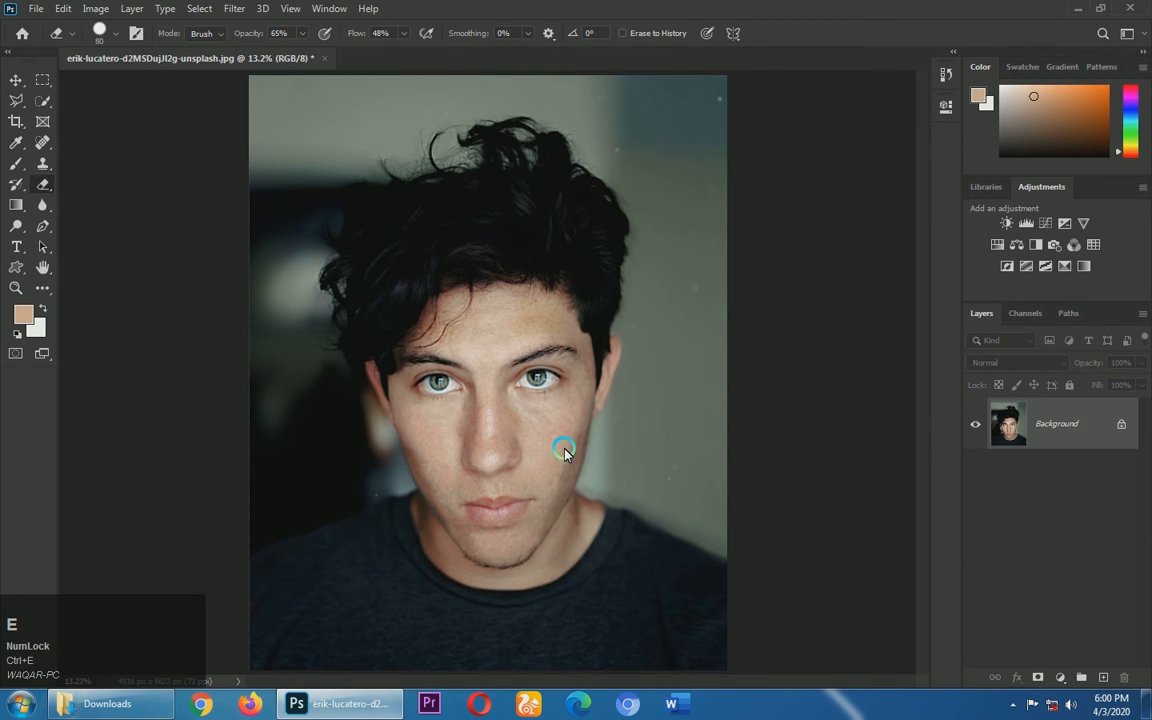
Step: Paint sampled skin tone over the right cheek and jaw with a soft size 250 brush to even out the skin
key("ctrl+plus")
key("ctrl+plus")
left_click_drag(563, 437, 491, 355)
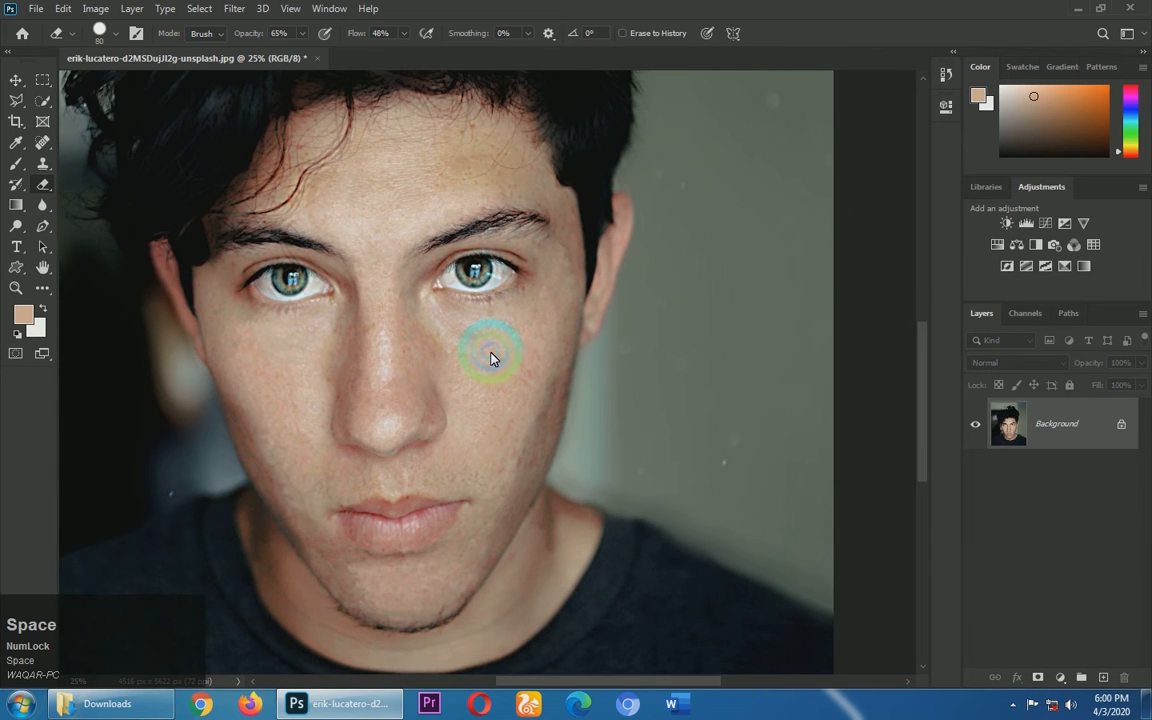
key("b")
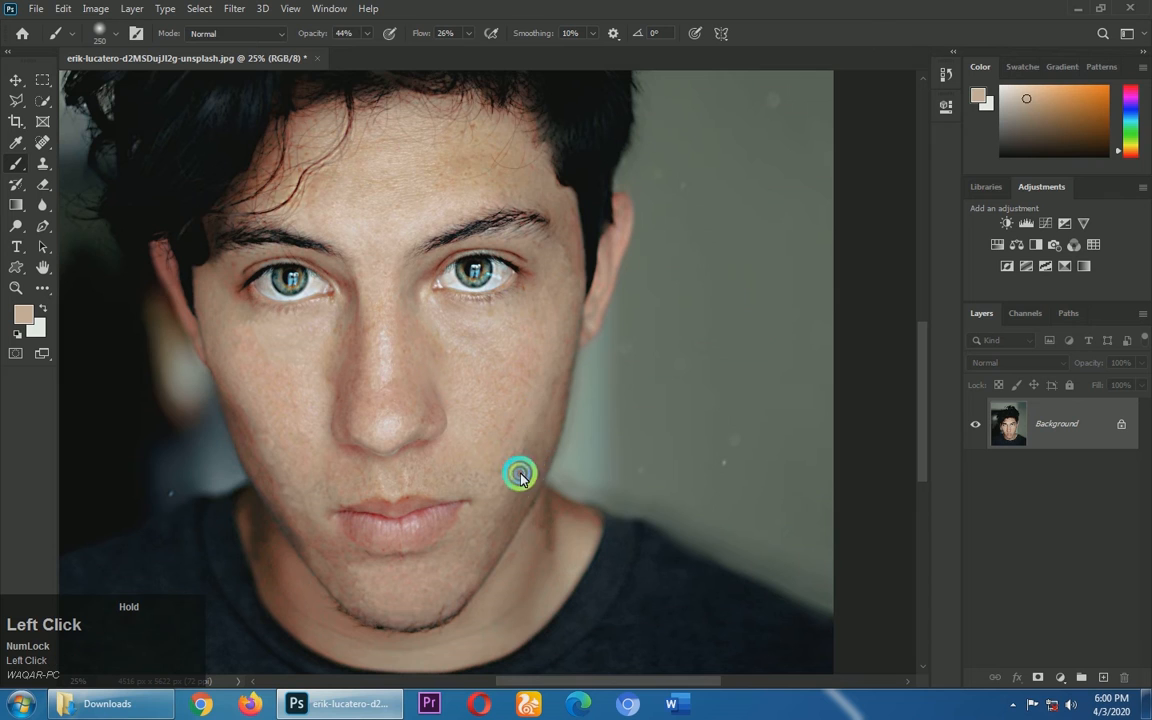
left_click_drag(517, 470, 530, 375)
left_click_drag(565, 282, 506, 437)
mouse_move(545, 385)
left_mouse_down()
mouse_move(514, 447)
mouse_move(556, 477)
mouse_move(527, 442)
left_mouse_up()
left_click(491, 487)
left_click_drag(458, 455, 516, 482)
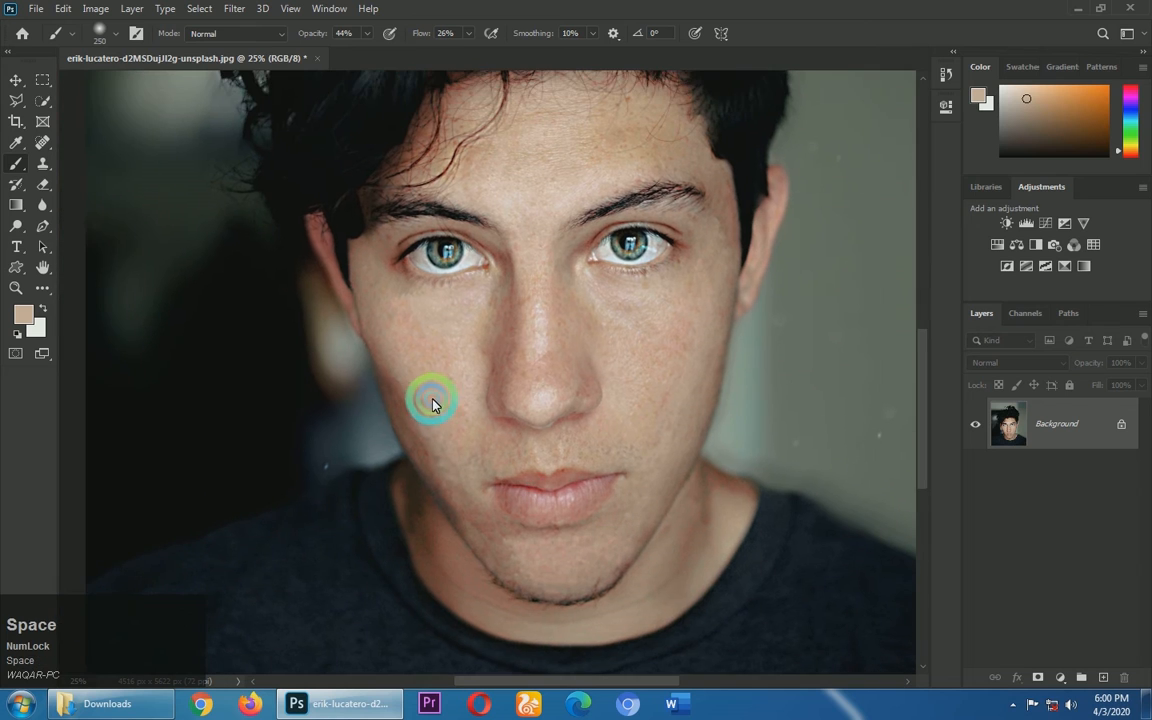
Step: Sample the skin tone of the left cheek and paint it down the cheek towards the mouth corner
left_click_drag(402, 386, 411, 417)
left_click(398, 360, "alt")
mouse_move(398, 362)
left_mouse_down()
mouse_move(406, 409)
mouse_move(405, 393)
mouse_move(442, 487)
mouse_move(485, 514)
left_mouse_up()
mouse_move(458, 440)
left_mouse_down()
mouse_move(424, 400)
mouse_move(450, 477)
left_mouse_up()
mouse_move(411, 430)
left_mouse_down()
mouse_move(460, 499)
mouse_move(485, 514)
mouse_move(451, 465)
mouse_move(516, 529)
mouse_move(443, 472)
mouse_move(574, 529)
mouse_move(646, 443)
left_mouse_up()
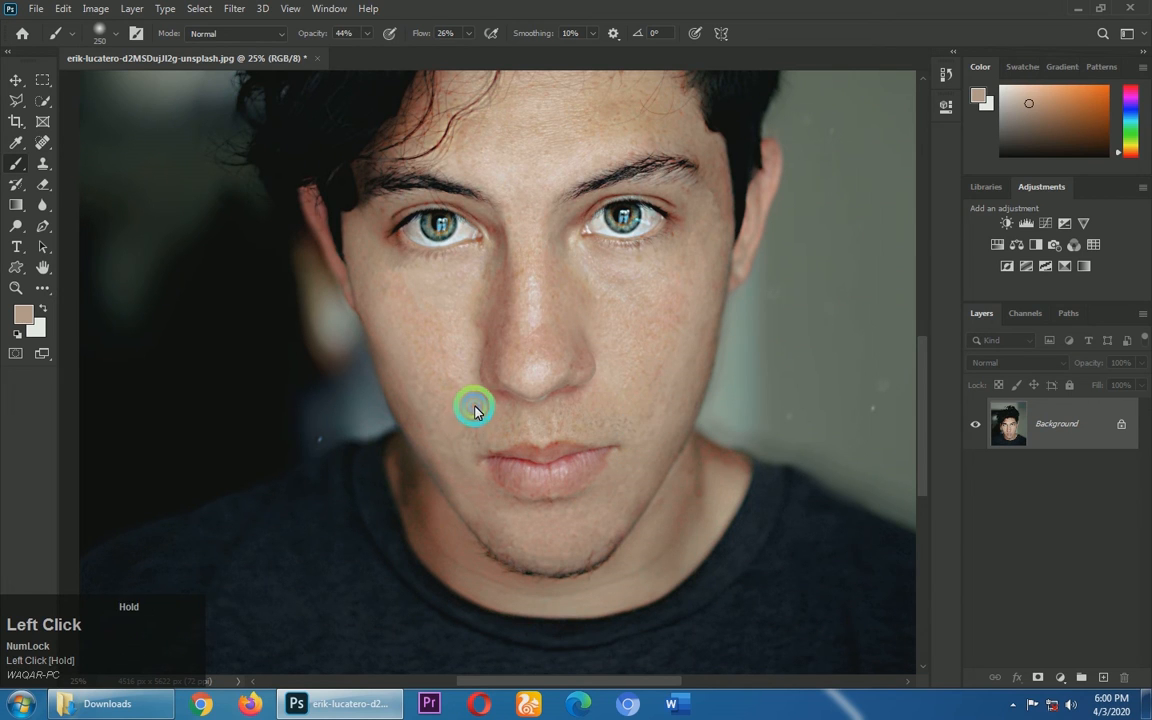
Step: Brush the sampled tone over the skin beside the left mouth corner and along the left jawline
left_click_drag(475, 410, 458, 456)
left_click_drag(458, 456, 462, 405)
mouse_move(401, 429)
left_mouse_down()
mouse_move(414, 429)
mouse_move(421, 460)
mouse_move(406, 425)
left_mouse_up()
mouse_move(406, 425)
left_mouse_down()
mouse_move(442, 495)
mouse_move(456, 499)
mouse_move(450, 463)
left_mouse_up()
left_click_drag(450, 463, 457, 483)
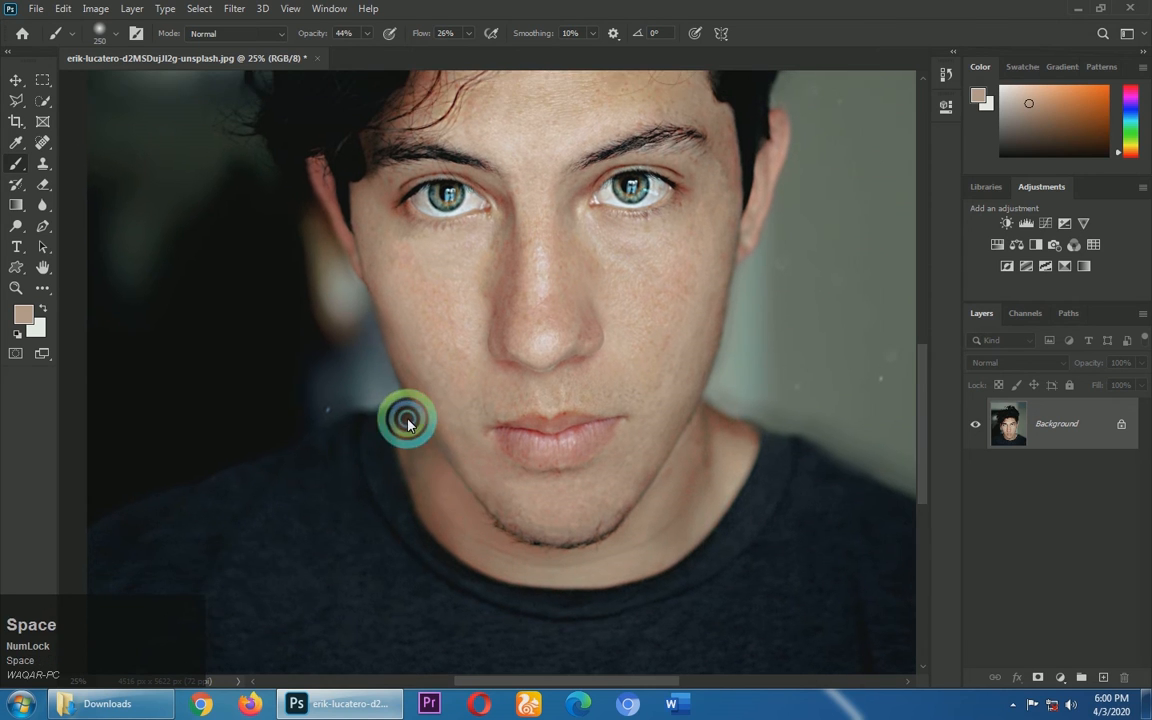
mouse_move(408, 421)
left_mouse_down()
mouse_move(415, 476)
mouse_move(422, 411)
left_mouse_up()
Step: Paint the sampled skin tone beside the nose, over the right cheek and across the forehead
left_click_drag(425, 351, 375, 438)
mouse_move(459, 314)
left_mouse_down()
mouse_move(449, 417)
mouse_move(470, 321)
mouse_move(465, 420)
mouse_move(465, 318)
mouse_move(457, 374)
left_mouse_up()
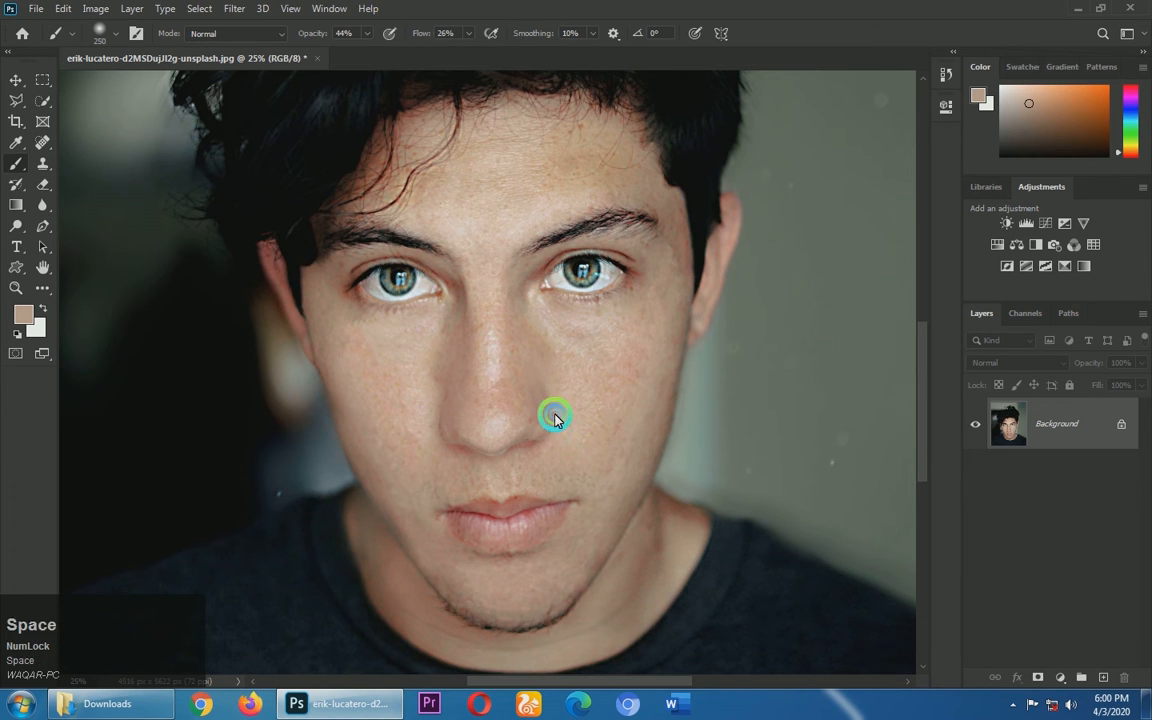
left_click_drag(550, 395, 483, 390)
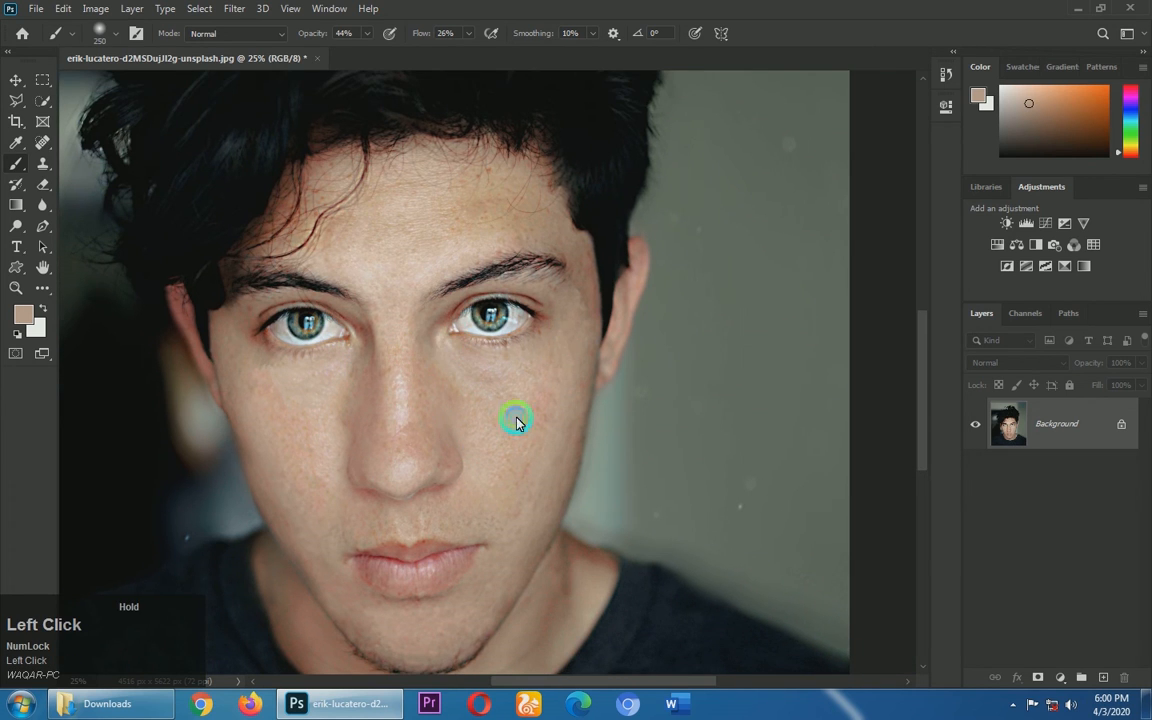
left_click_drag(576, 345, 553, 455)
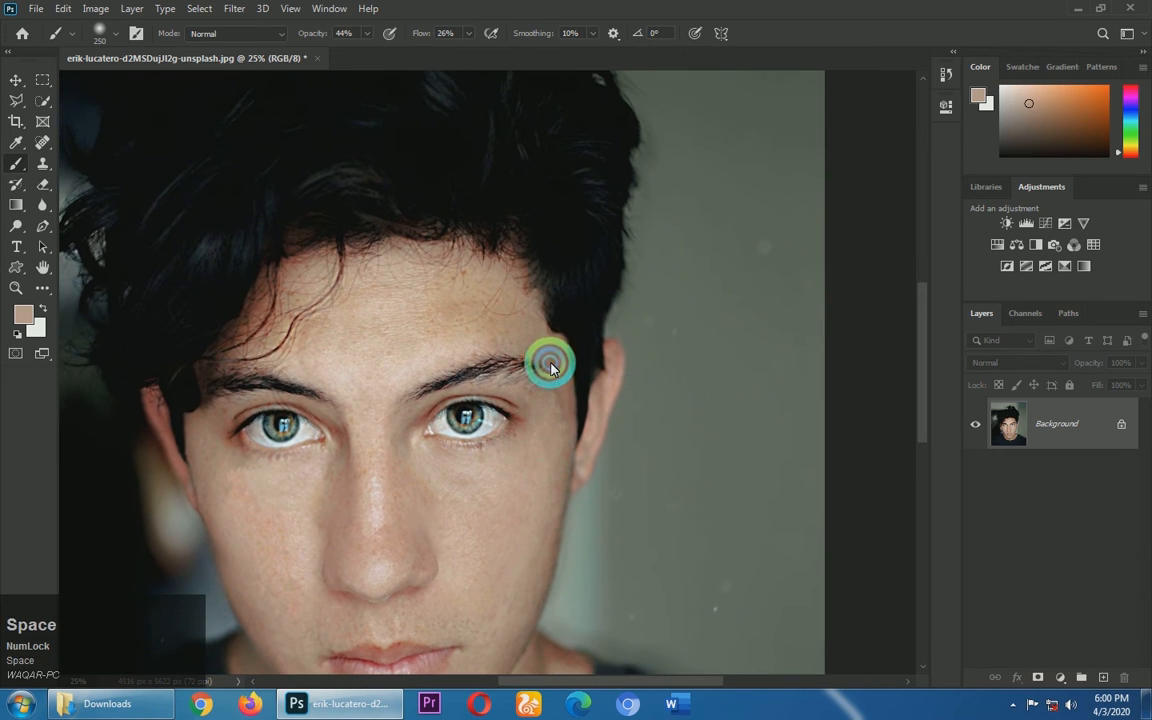
mouse_move(550, 365)
left_mouse_down()
mouse_move(533, 395)
mouse_move(471, 344)
mouse_move(513, 334)
mouse_move(499, 329)
mouse_move(377, 345)
left_mouse_up()
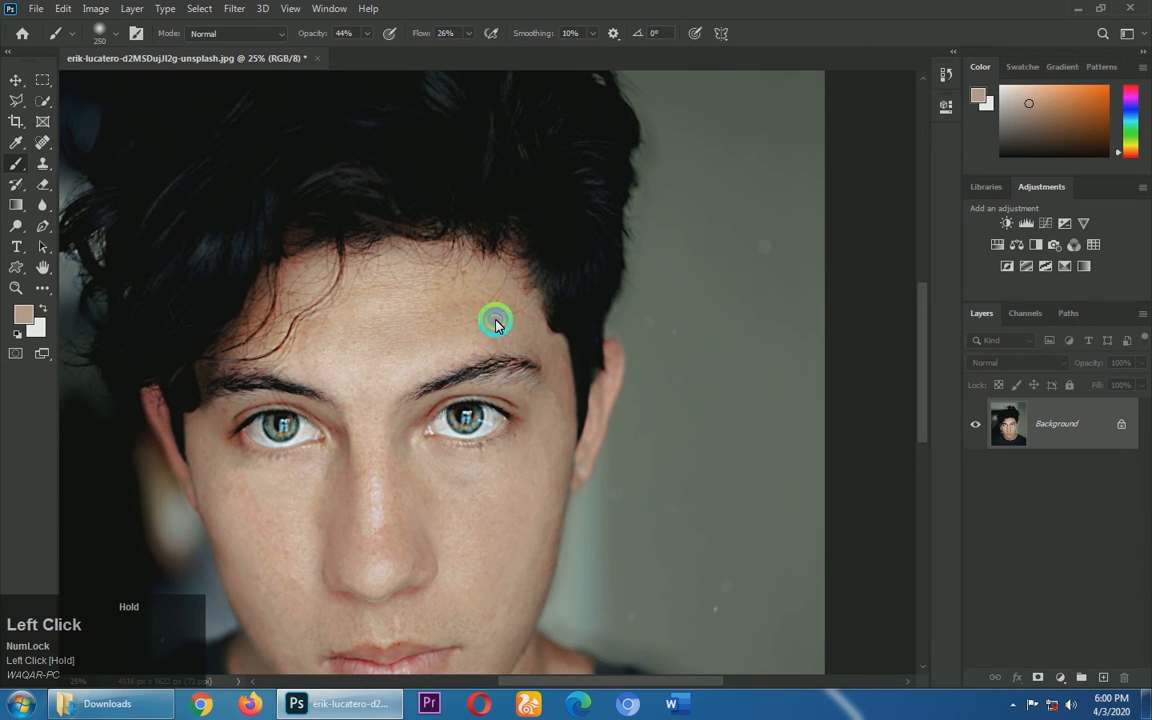
mouse_move(401, 295)
left_mouse_down()
mouse_move(365, 301)
mouse_move(378, 332)
left_mouse_up()
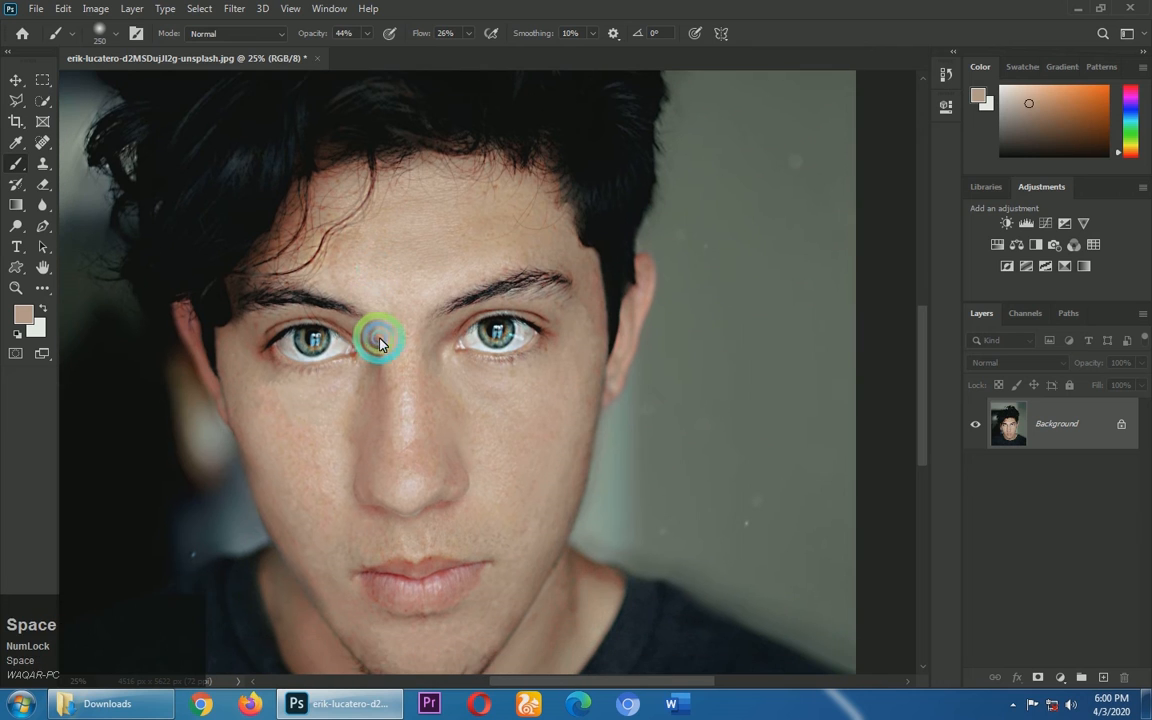
Step: Even out the skin on the nose, under the left eye, on the left cheek and along the right jaw with the brush
mouse_move(397, 435)
left_mouse_down()
mouse_move(378, 399)
mouse_move(280, 380)
left_mouse_up()
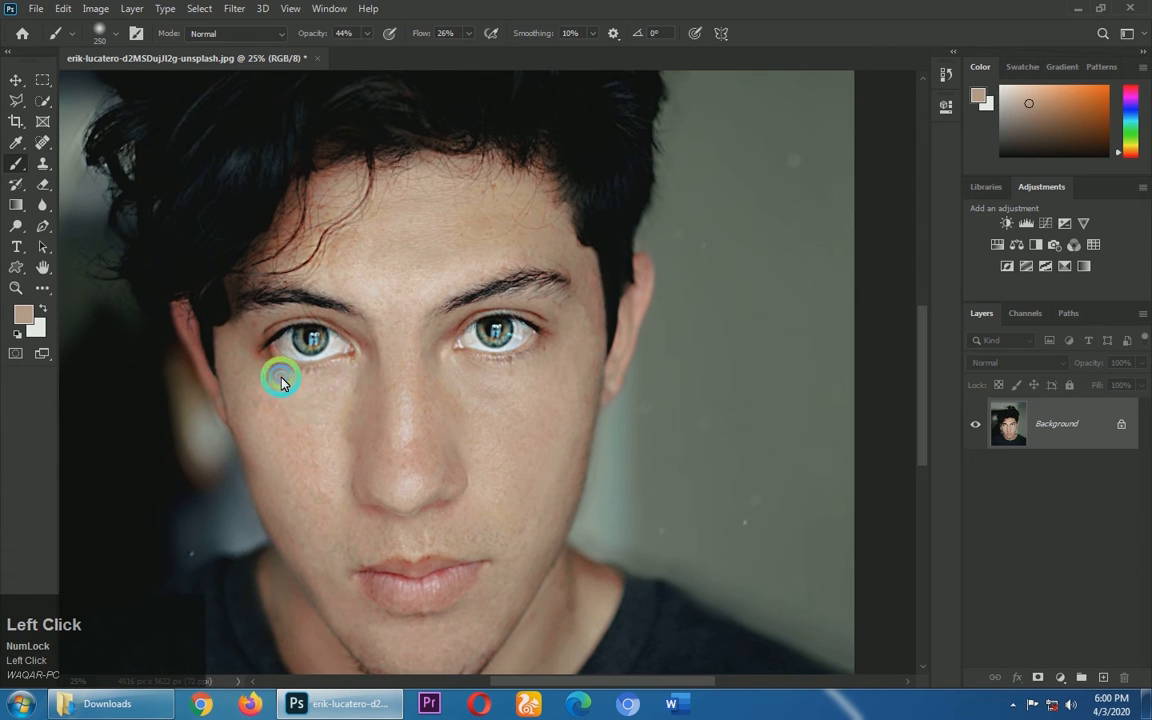
left_click(258, 374)
left_click_drag(307, 470, 321, 396)
left_click_drag(368, 462, 350, 378)
left_click(552, 513)
mouse_move(579, 453)
left_mouse_down()
mouse_move(599, 455)
mouse_move(570, 446)
left_mouse_up()
Step: Apply the SkinFiner filter to the portrait with its default skin mask and smoothing amount of 65
left_click(236, 9)
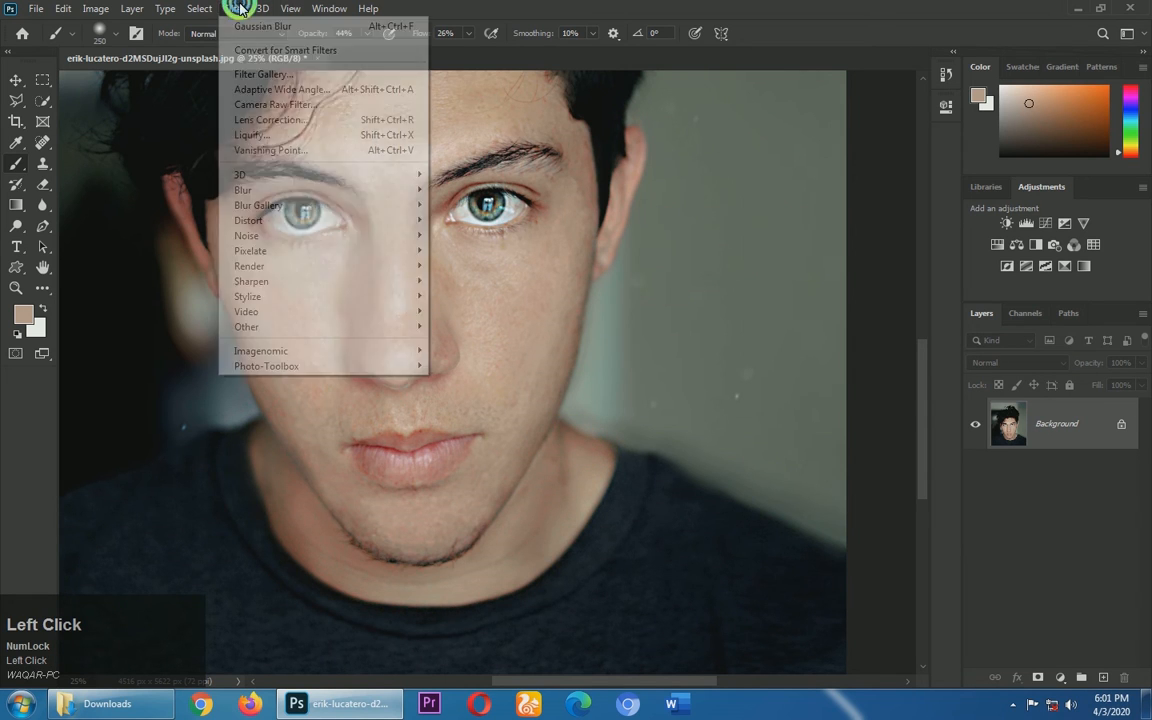
mouse_move(283, 366)
left_click(480, 366)
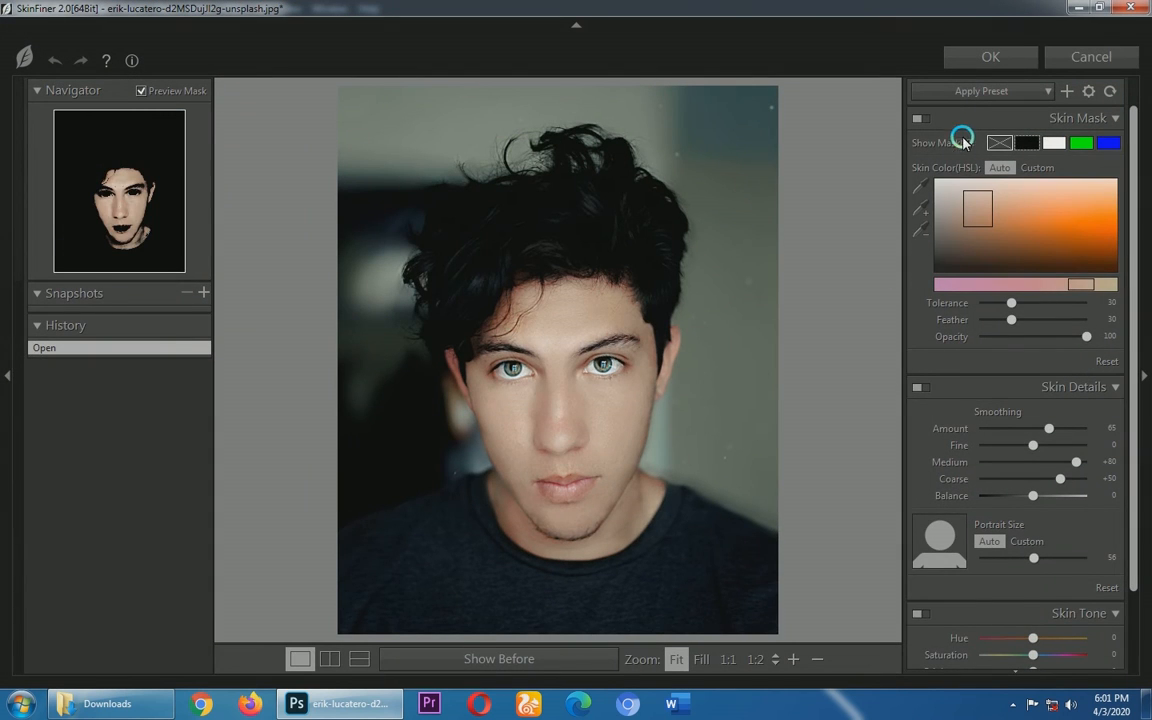
left_click(990, 56)
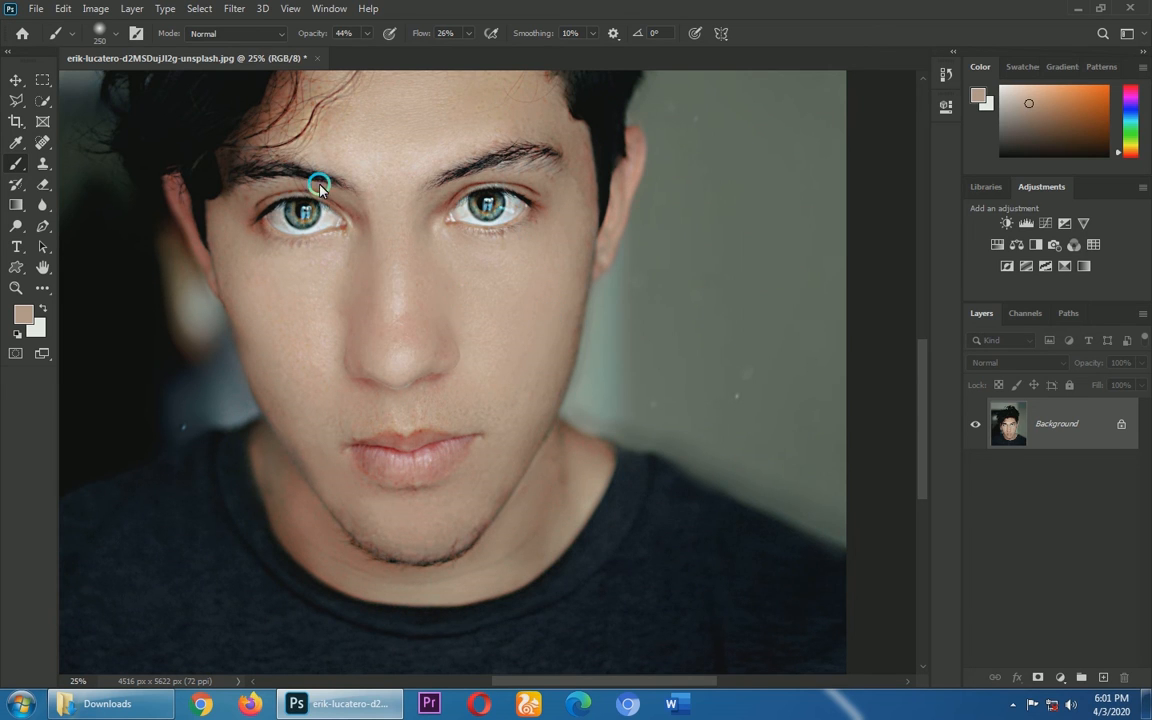
Step: Apply Noiseware Professional noise reduction with the Default settings, at 70% luminance and 80% color
left_click(234, 8)
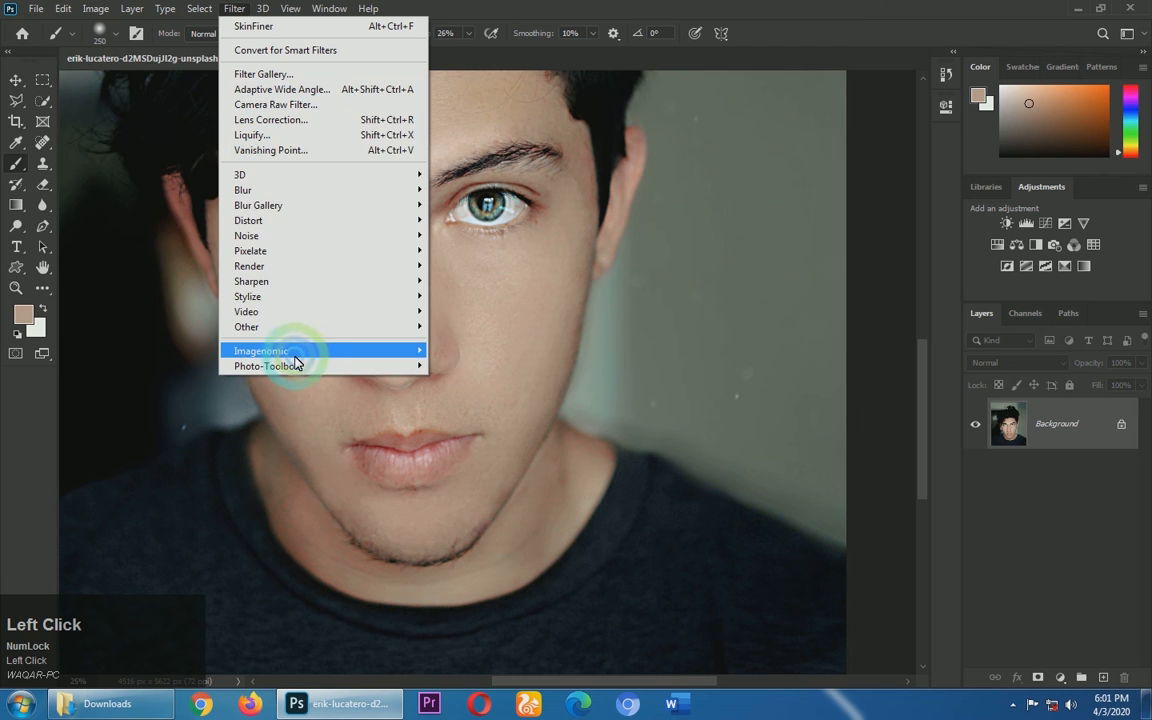
mouse_move(300, 349)
left_click(493, 352)
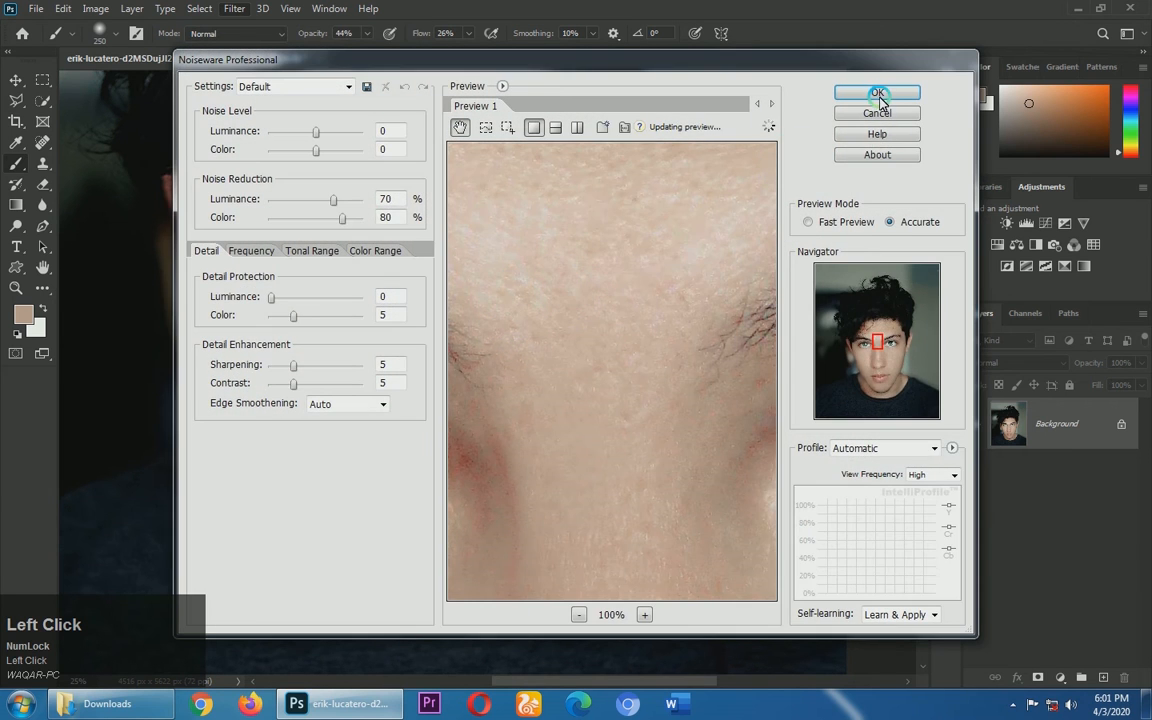
left_click(877, 93)
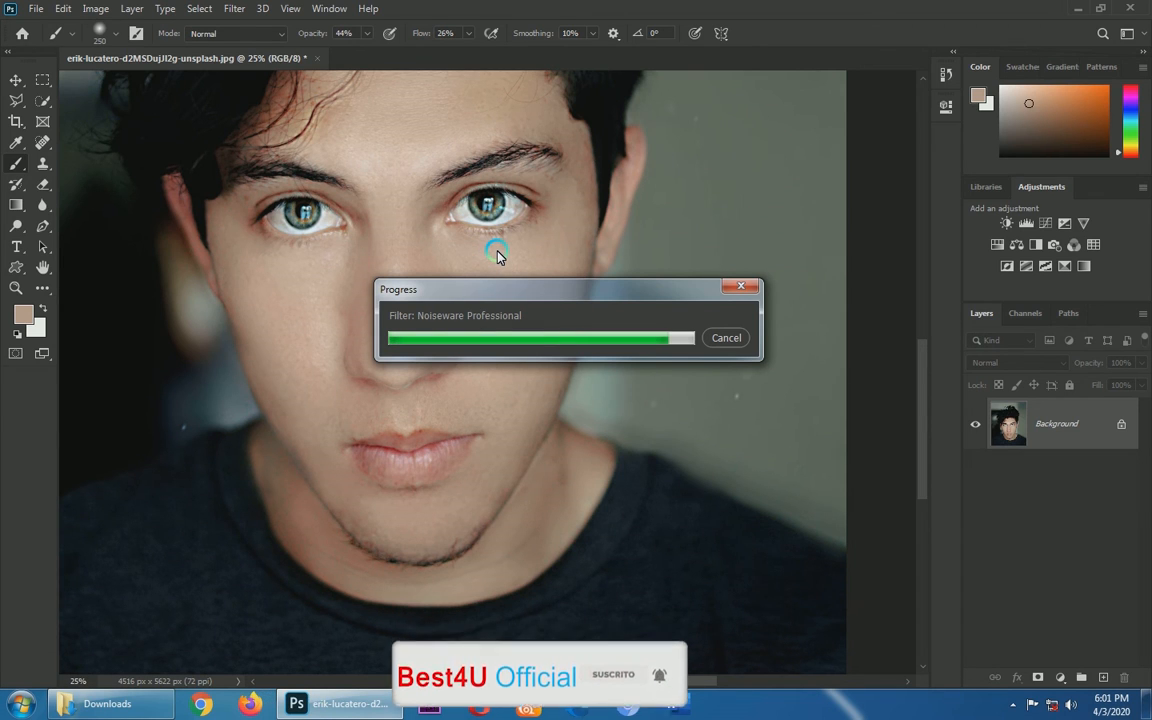
Step: Darken the lower lash line of the right-hand eye with the Burn Tool, using Midtones at 22% exposure
key("space")
left_click_drag(490, 253, 481, 413)
key("ctrl+plus")
key("ctrl+plus")
key("space")
left_click_drag(473, 347, 475, 383)
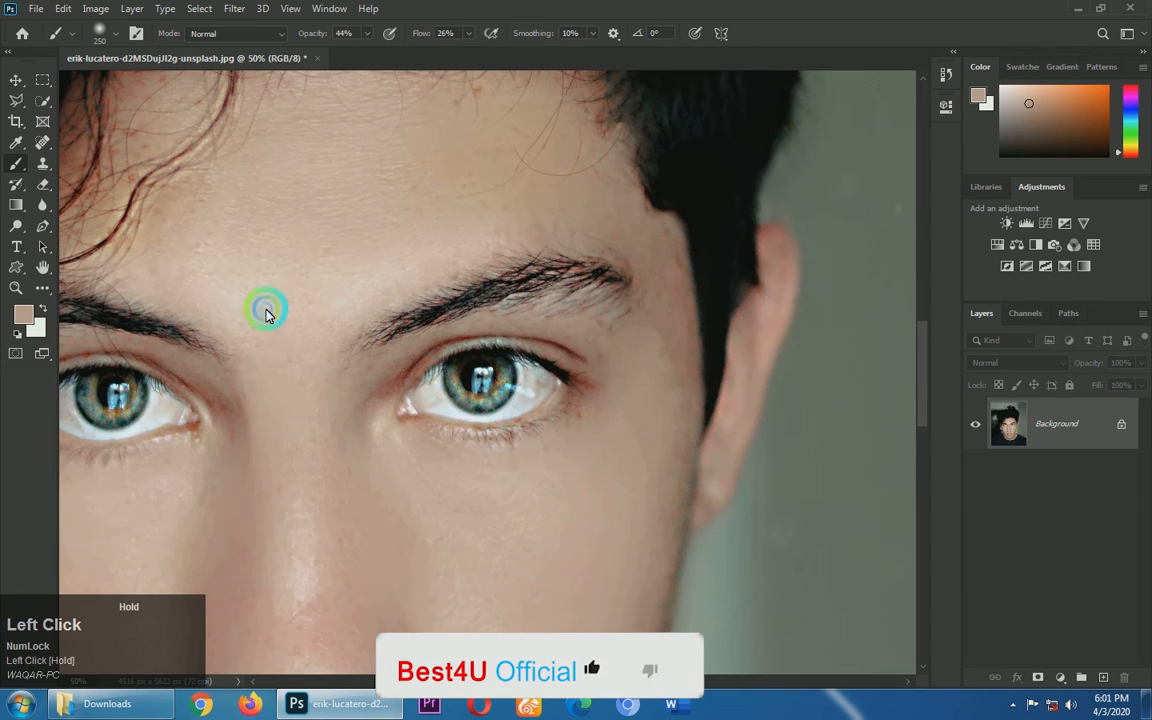
left_click(8, 207)
right_click(16, 226)
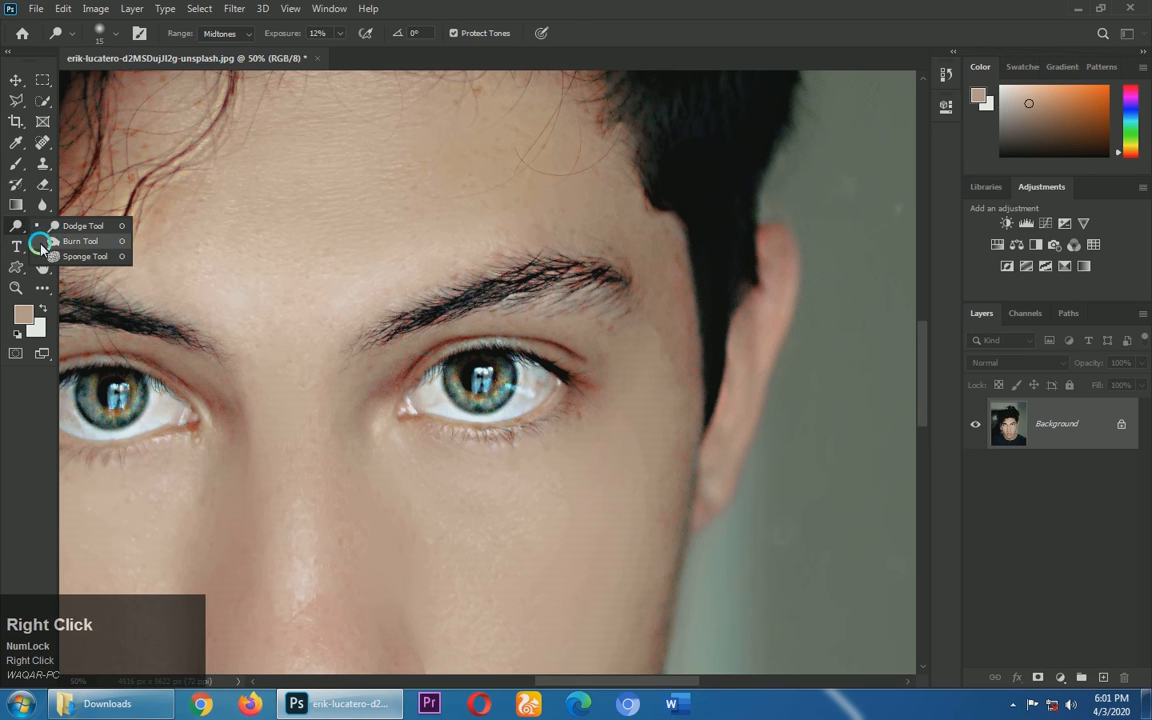
left_click(65, 227)
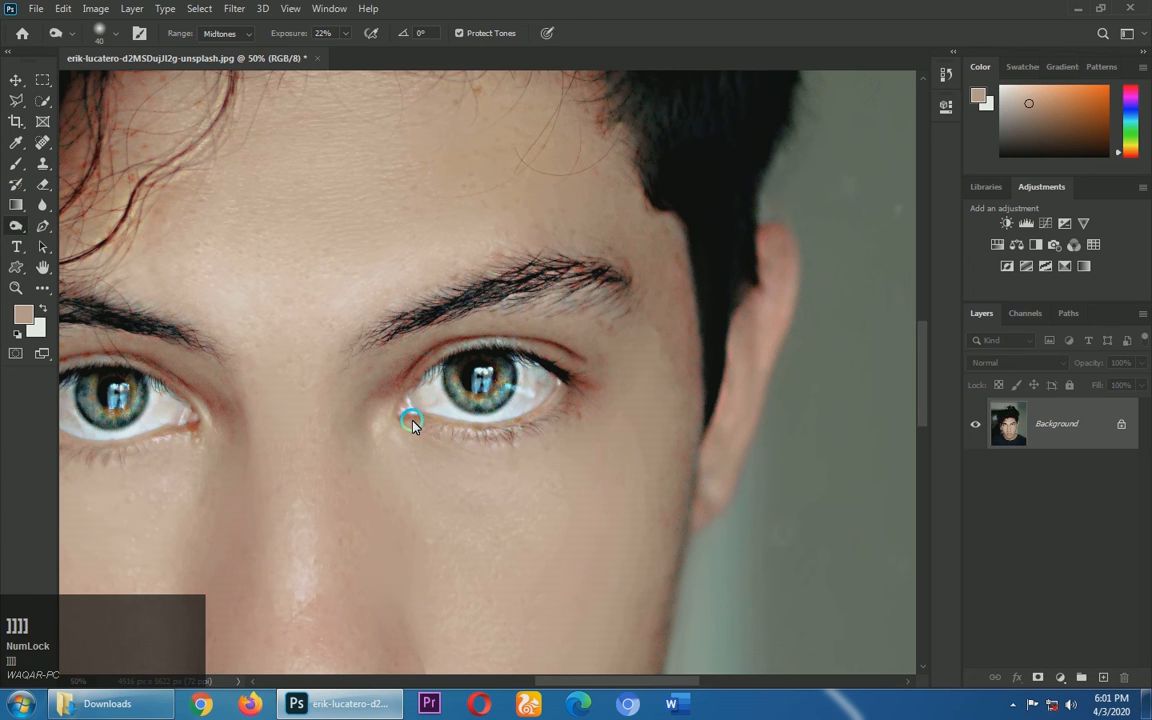
mouse_move(411, 420)
left_mouse_down()
mouse_move(506, 432)
mouse_move(440, 432)
mouse_move(550, 419)
mouse_move(570, 391)
mouse_move(529, 424)
left_mouse_up()
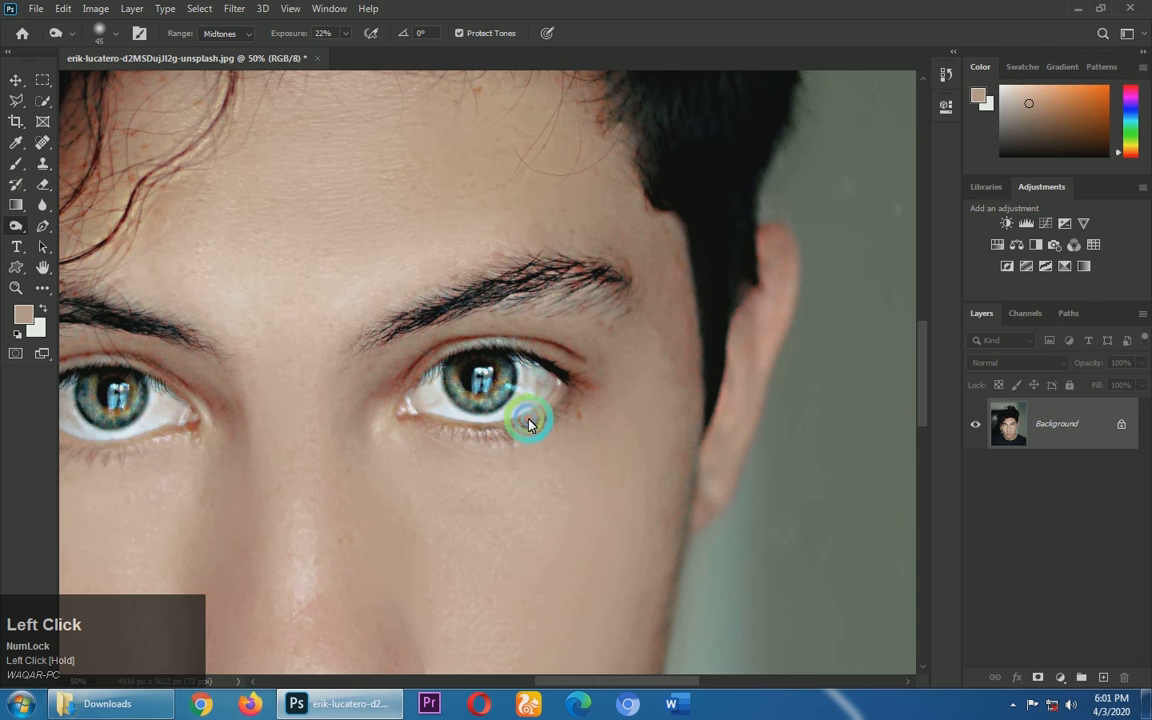
Step: Burn the lower lash line and inner corner of the left-hand eye with the brush enlarged to 60
left_click_drag(311, 300, 401, 249)
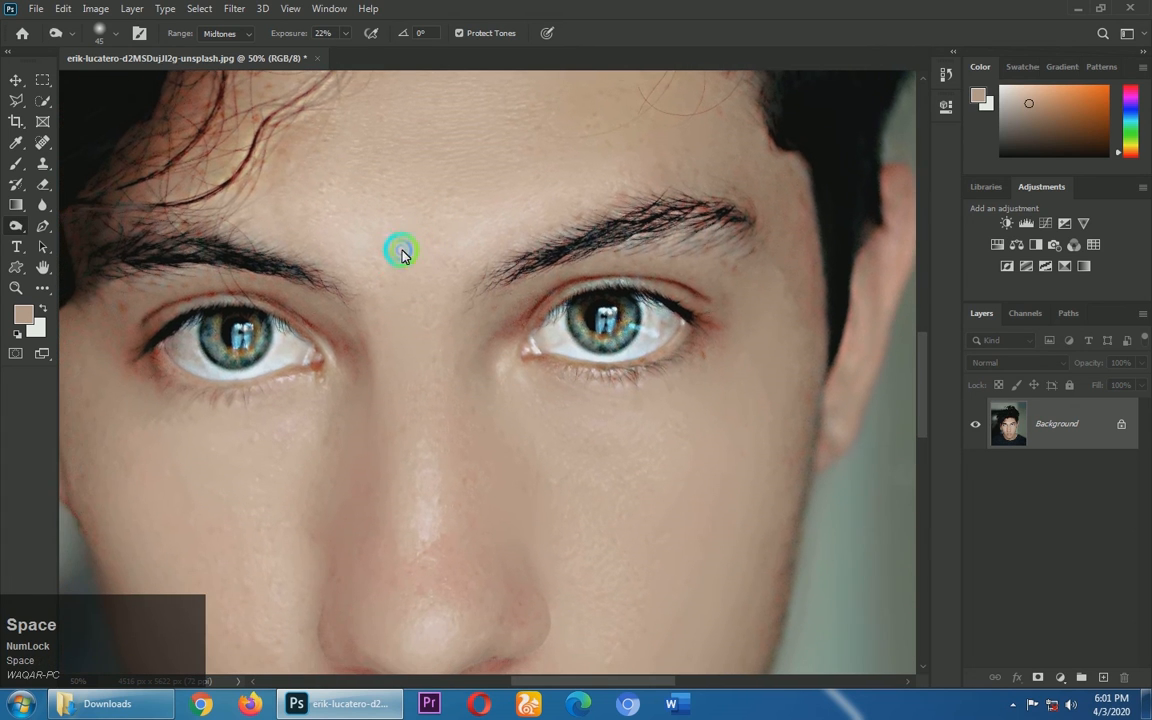
key("bracketright")
mouse_move(306, 370)
left_mouse_down()
mouse_move(225, 382)
mouse_move(161, 361)
mouse_move(191, 383)
mouse_move(242, 392)
left_mouse_up()
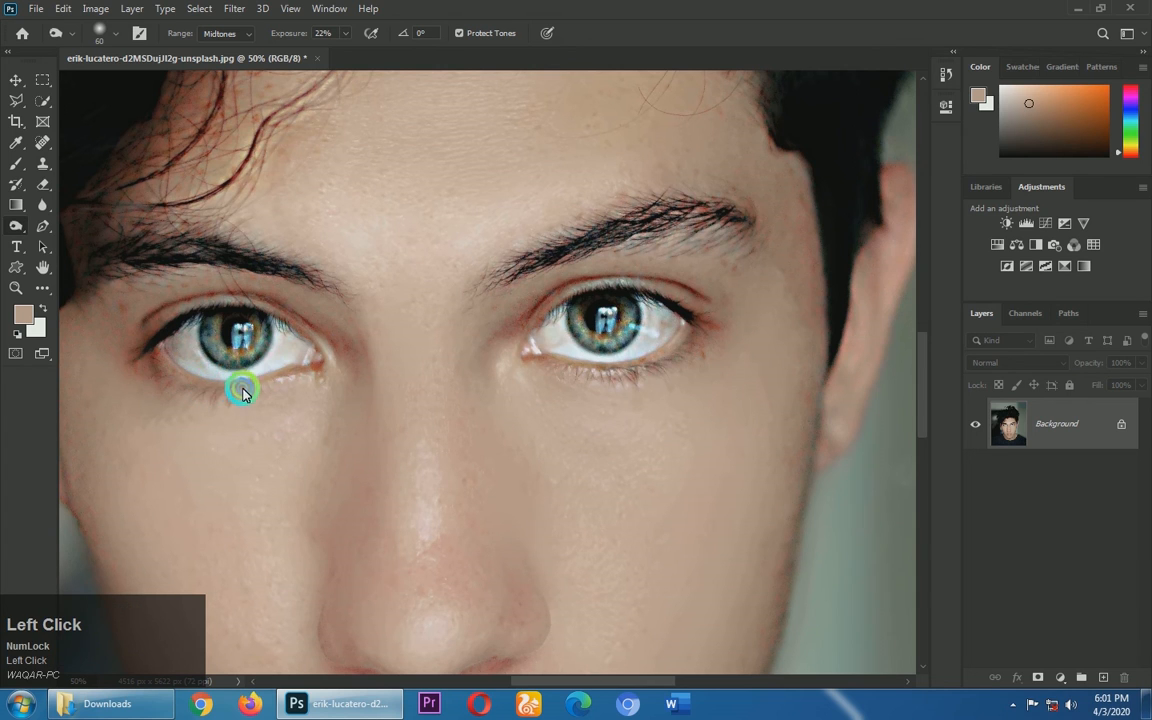
left_click_drag(326, 370, 357, 362)
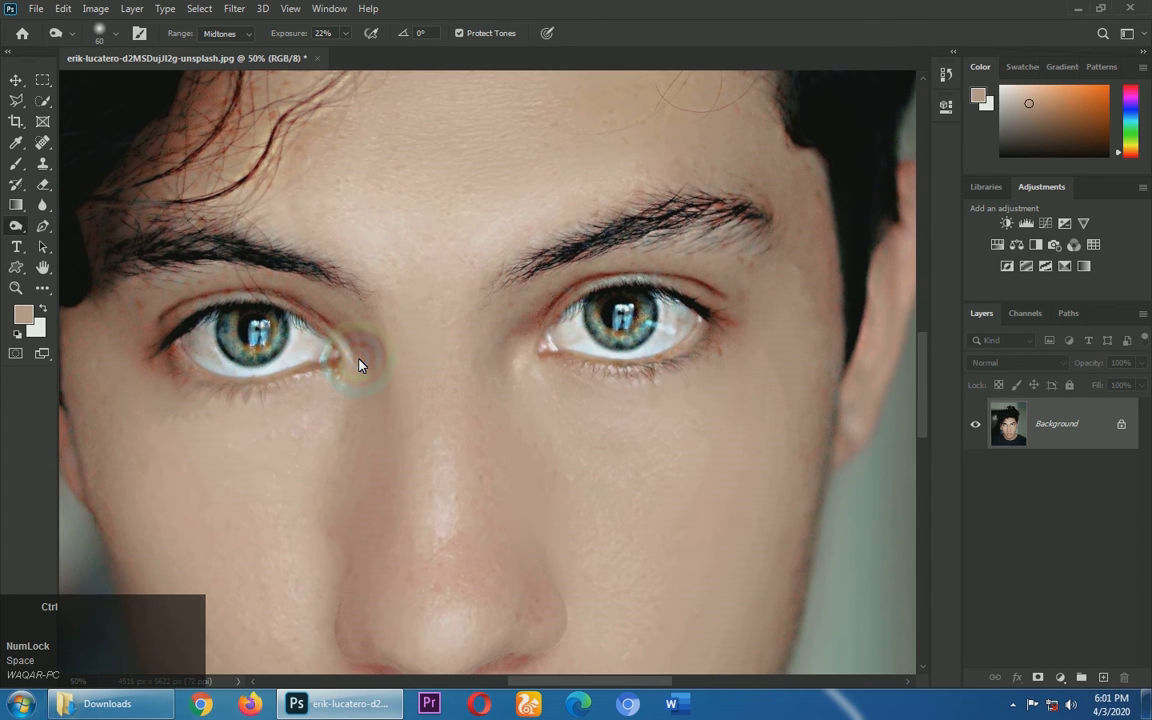
key("ctrl+0")
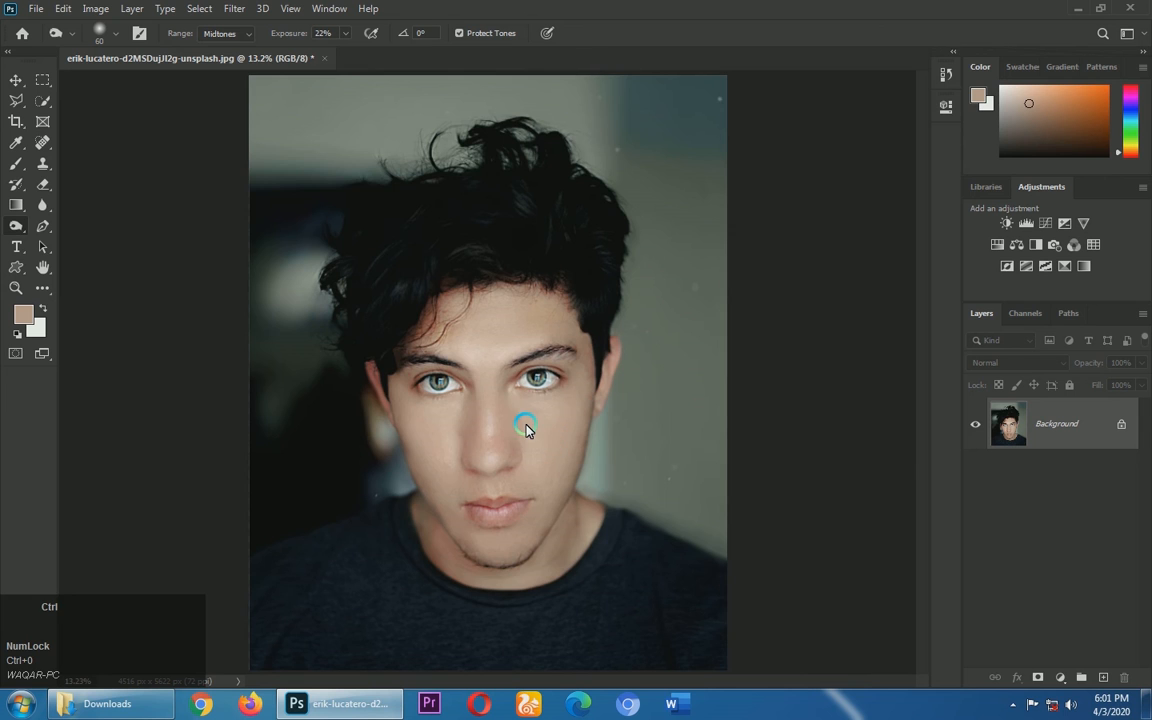
Step: Remove the red spot at the edge of the upper lip with the content-aware Spot Healing Brush at size 35
key("ctrl+plus")
key("ctrl+plus")
left_click_drag(526, 436, 504, 381)
key("ctrl+plus")
left_click_drag(507, 429, 494, 371)
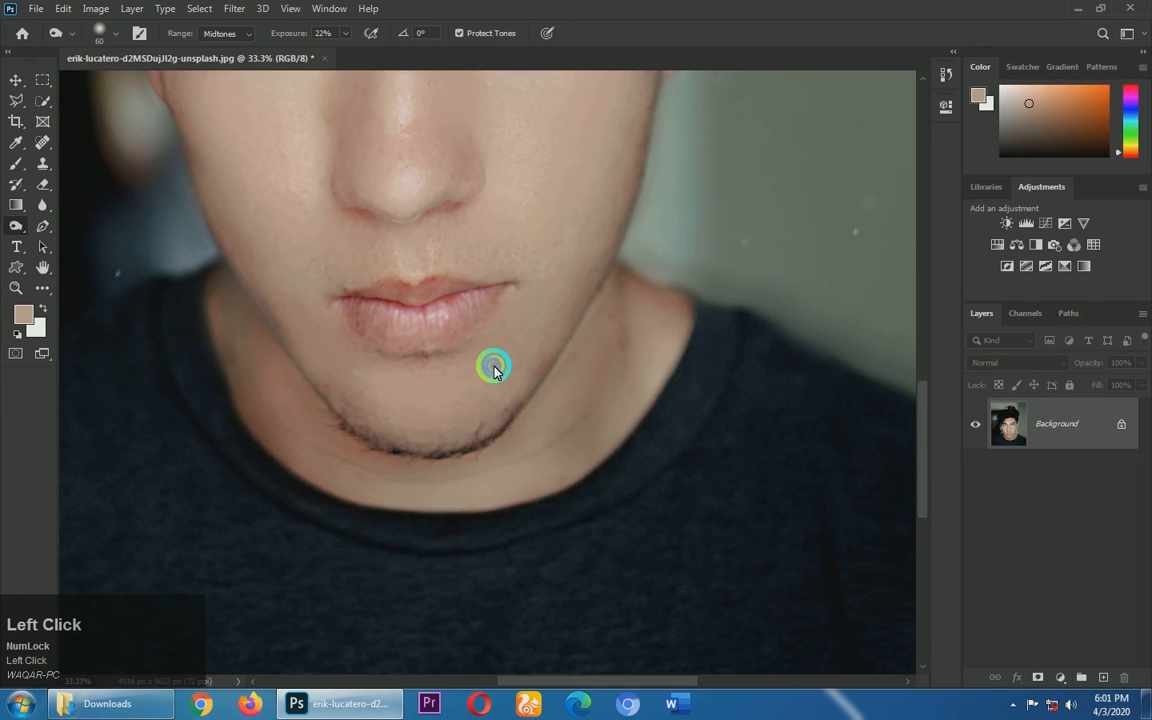
key("ctrl+equal")
key("ctrl+equal")
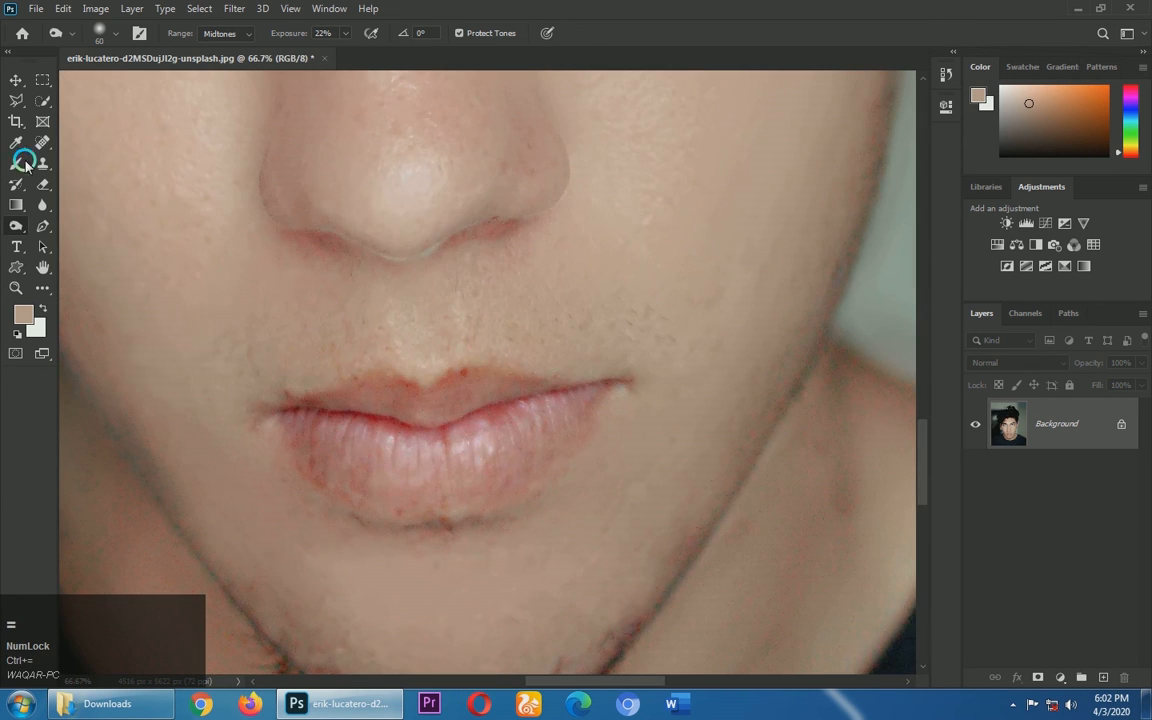
left_click(40, 142)
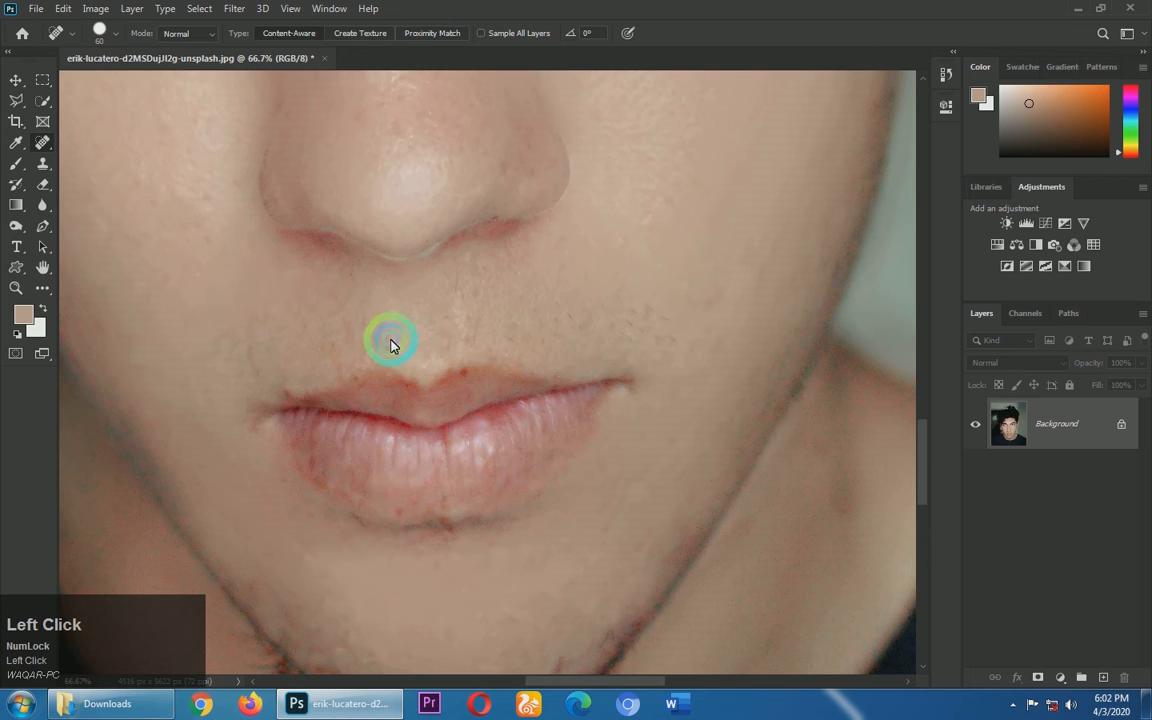
left_click(464, 380)
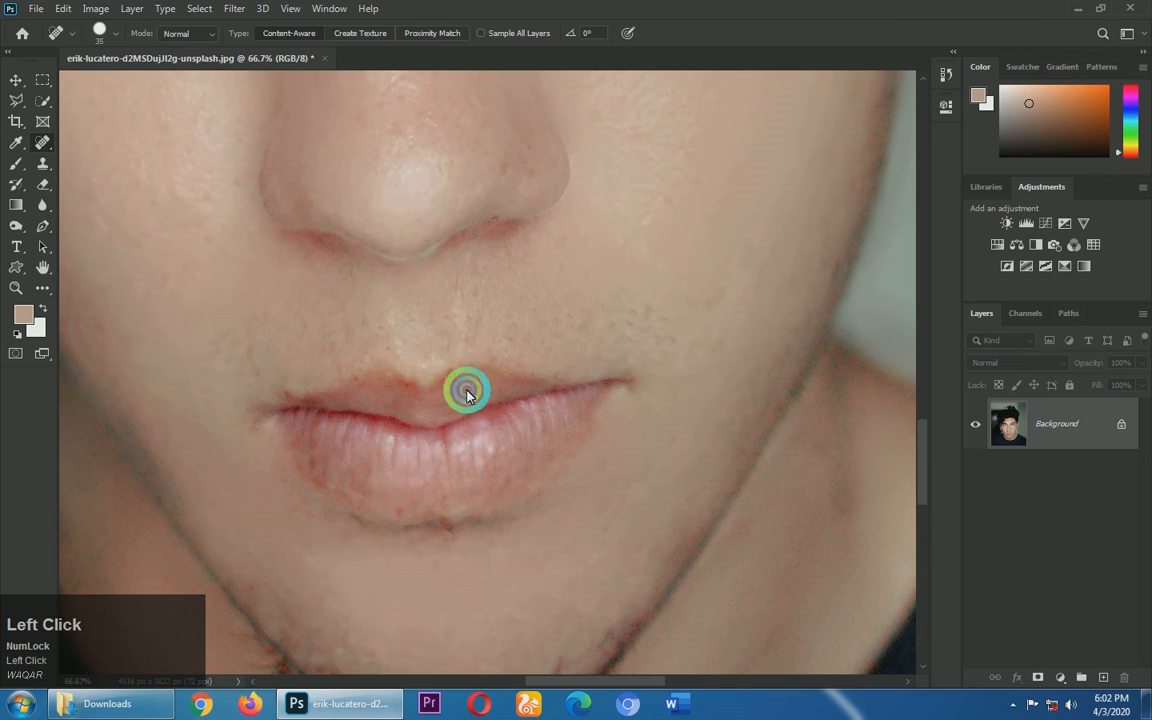
Step: Heal the dark spot along the lower lip's bottom edge and the small red spot on the lower lip
left_click(459, 498)
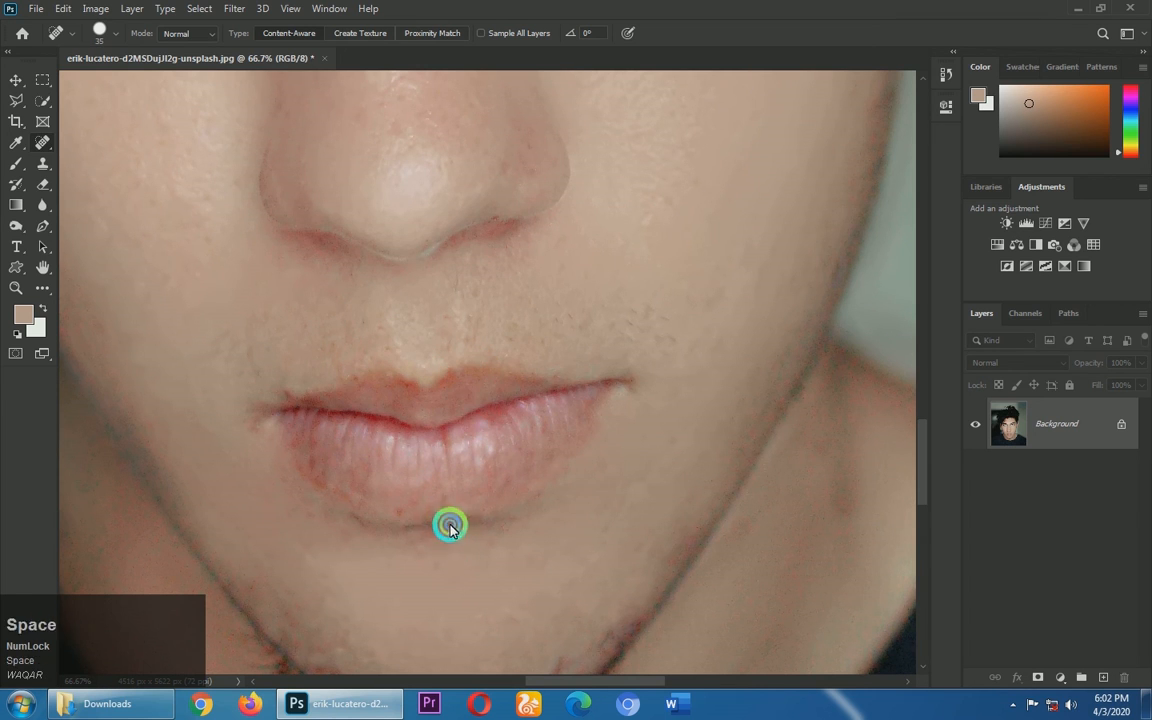
left_click_drag(450, 525, 458, 504)
left_click(398, 490)
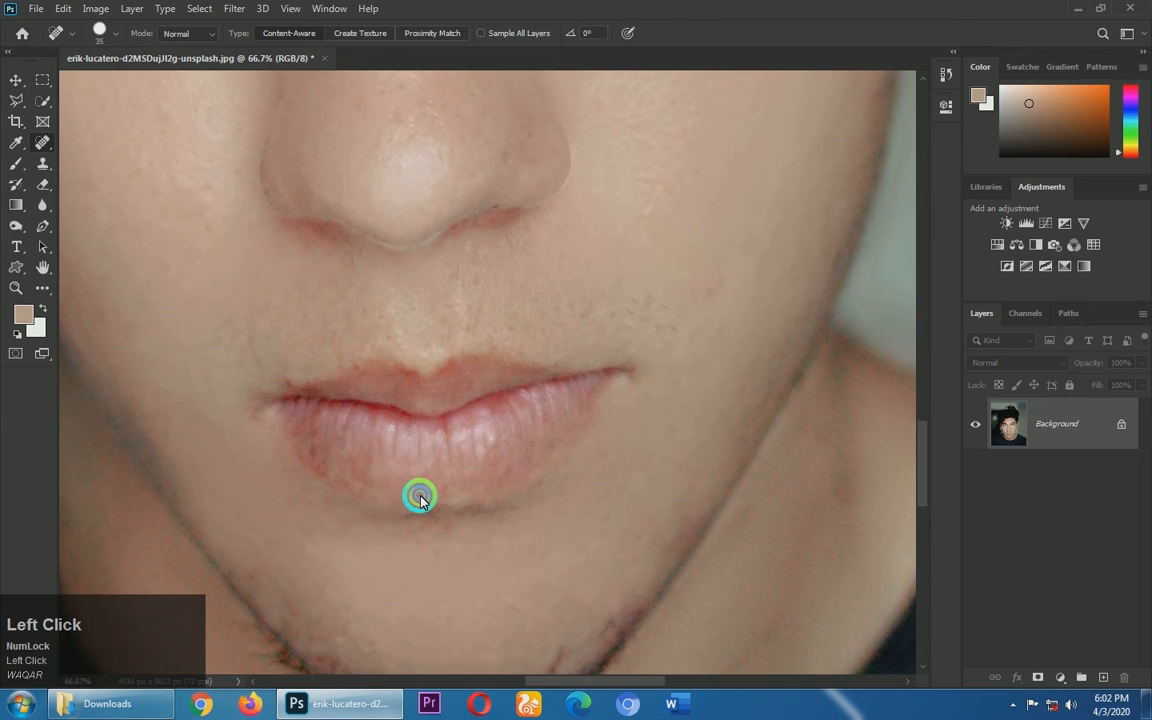
key("ctrl+0")
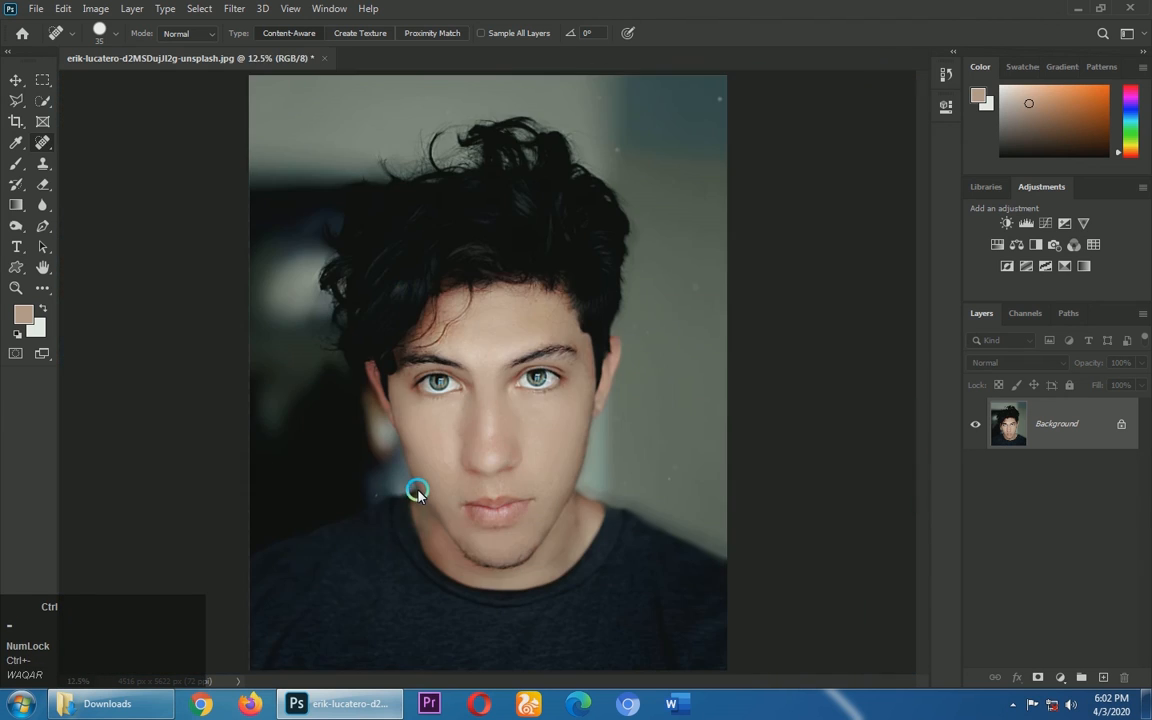
Step: Apply a Color Balance adjustment to the midtones with red at +7 and blue at +4
key("ctrl+b")
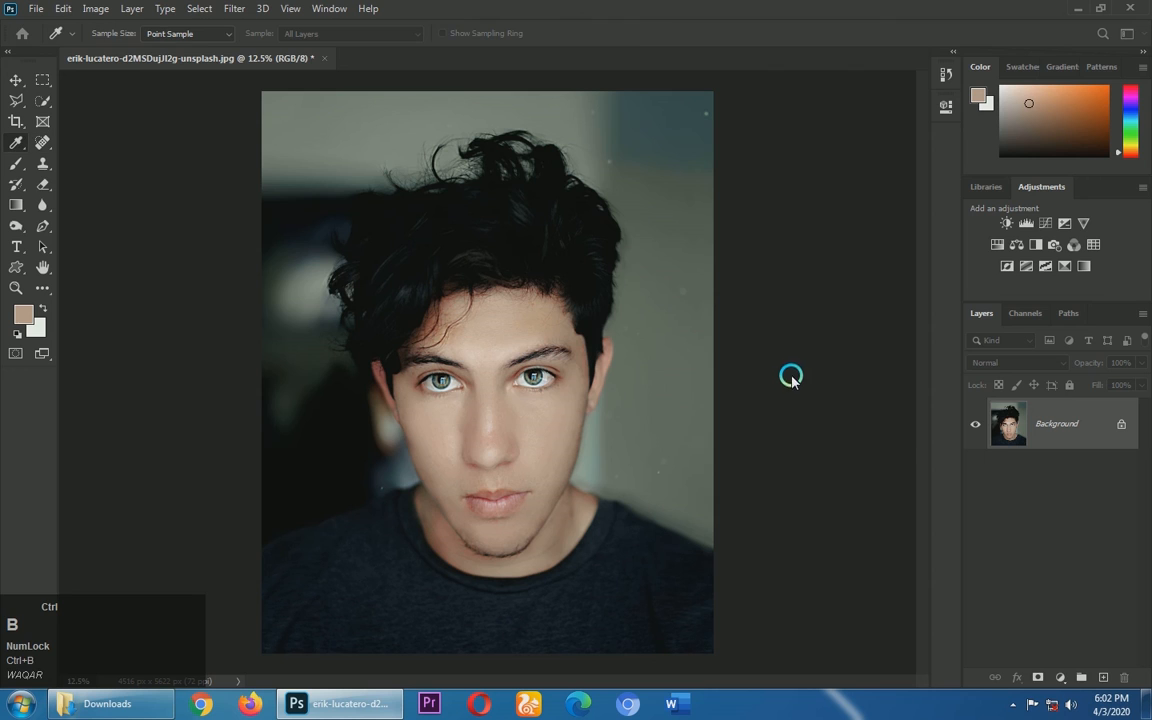
left_click_drag(775, 313, 772, 311)
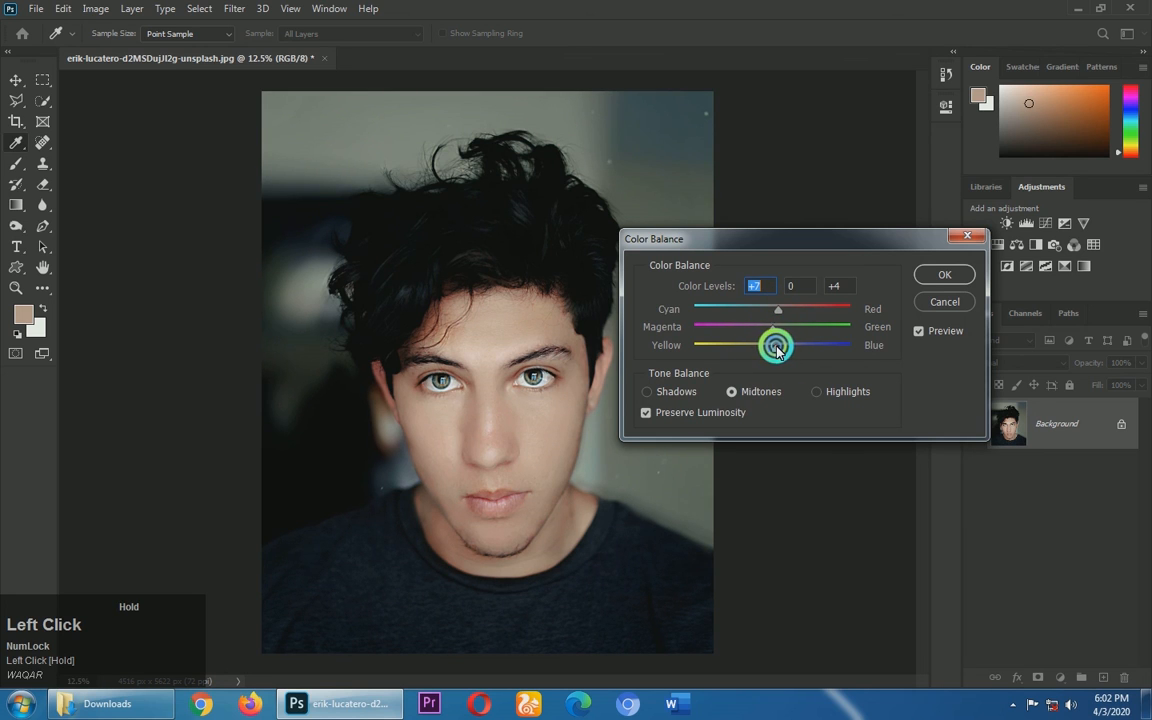
left_click(944, 274)
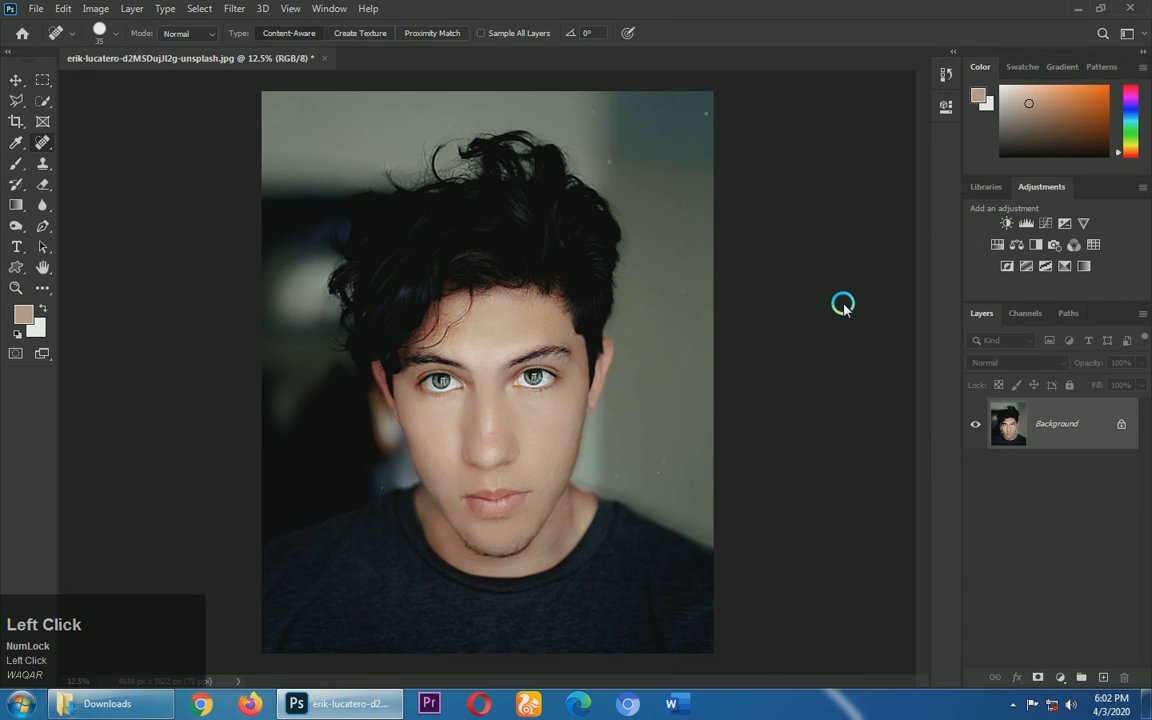